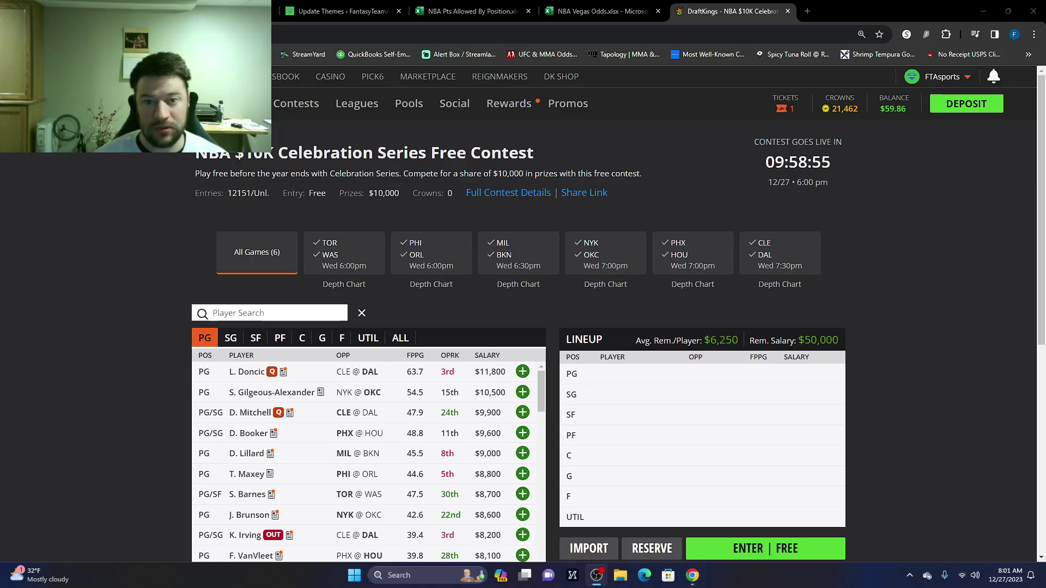
- Switch from the DraftKings contest to the 'NBA DFS Picks Today 12/27/23' article tab
key(ctrl+1)
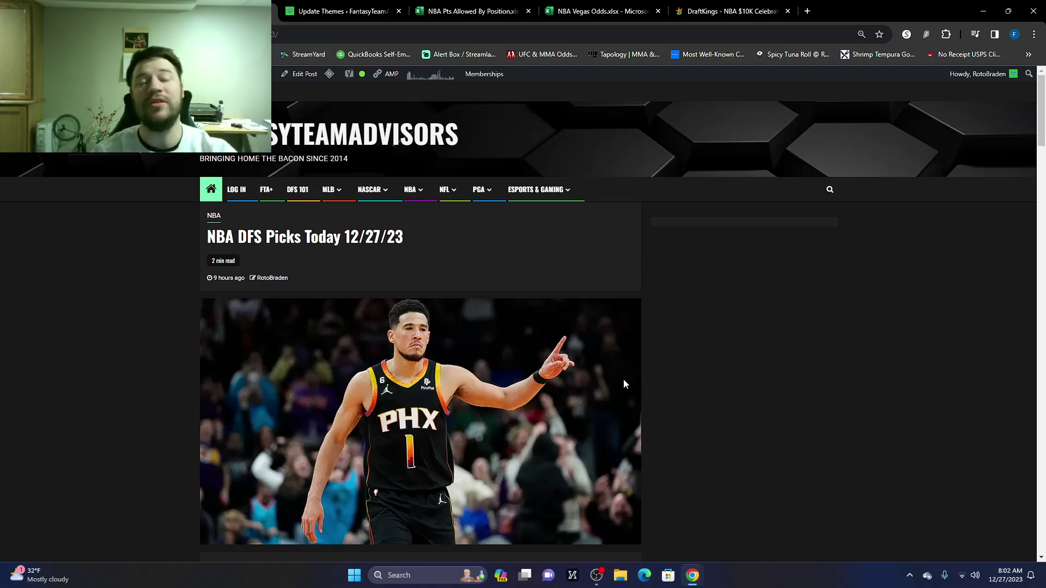
- Review the top of the NBA DFS Picks Today 12/27/23 article and its Devin Booker header
mouse_move(417, 198)
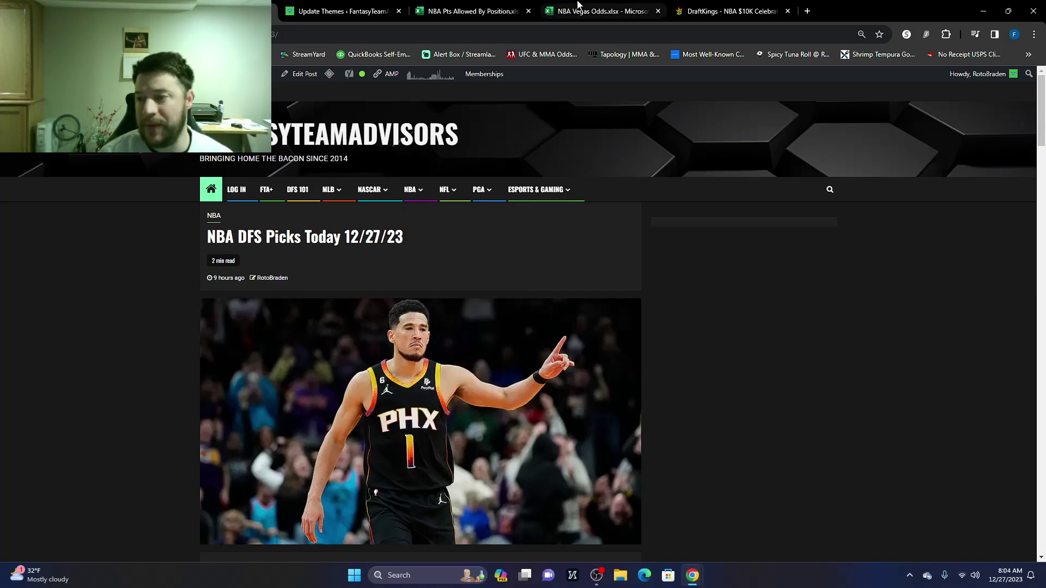
- Open the NBA Vegas Odds workbook and sort Current O/U from largest to smallest
click(576, 7)
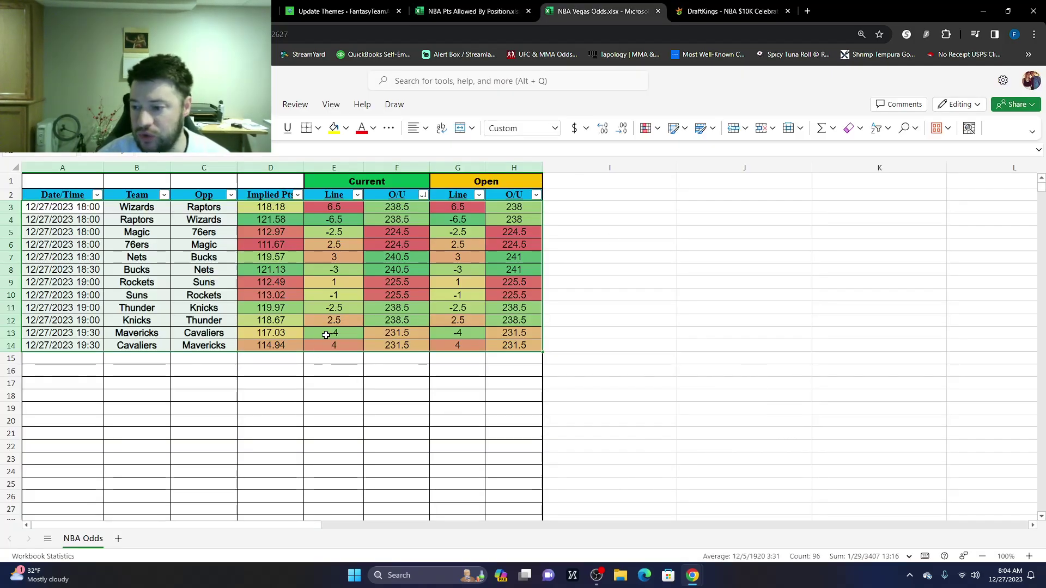
click(423, 195)
click(473, 223)
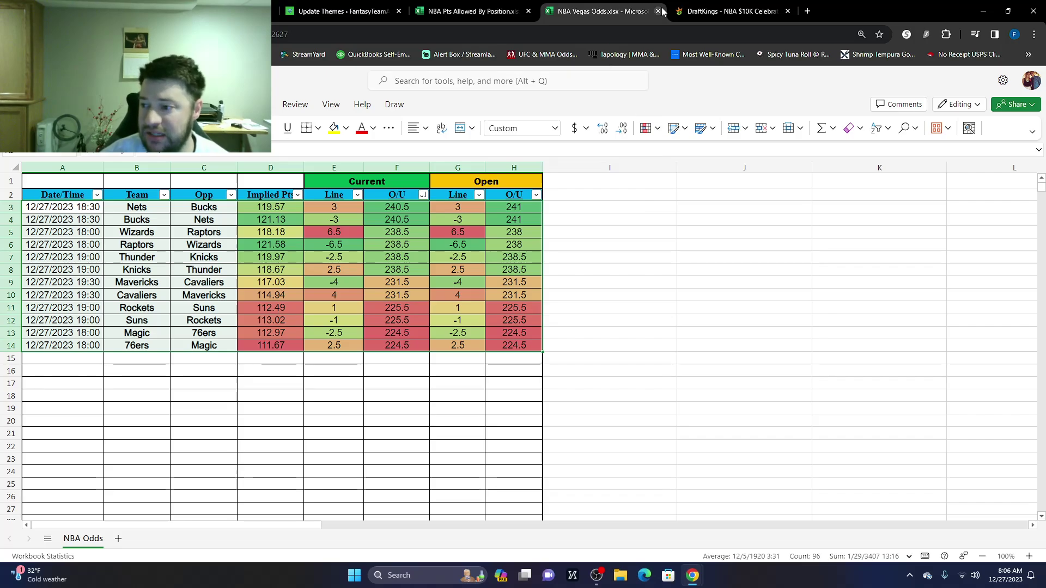
- Return to the picks article and scroll down to the PG picks with projected FP
key(ctrl+1)
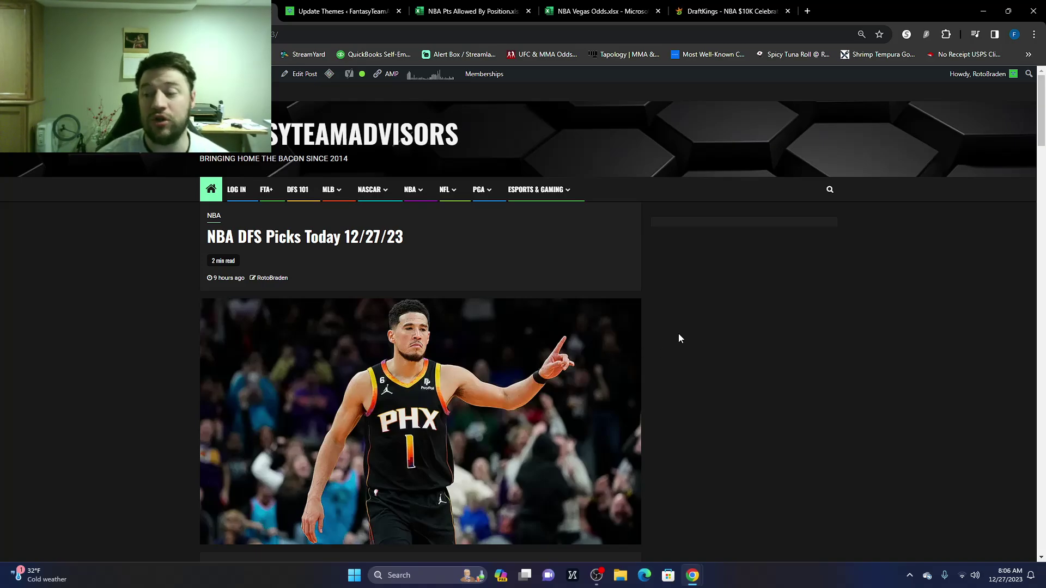
scroll(678, 340, down, 8)
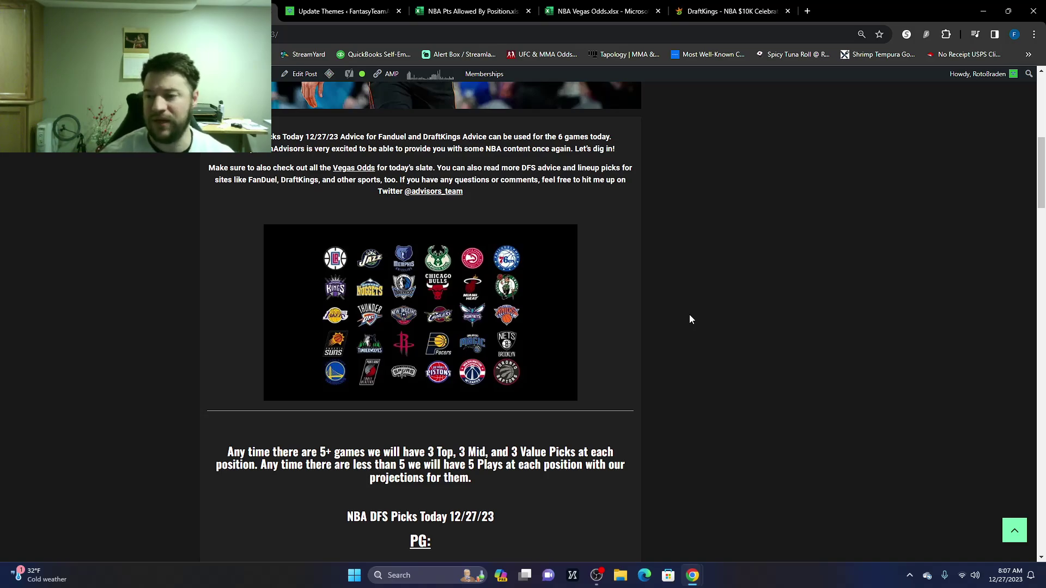
scroll(703, 351, down, 1)
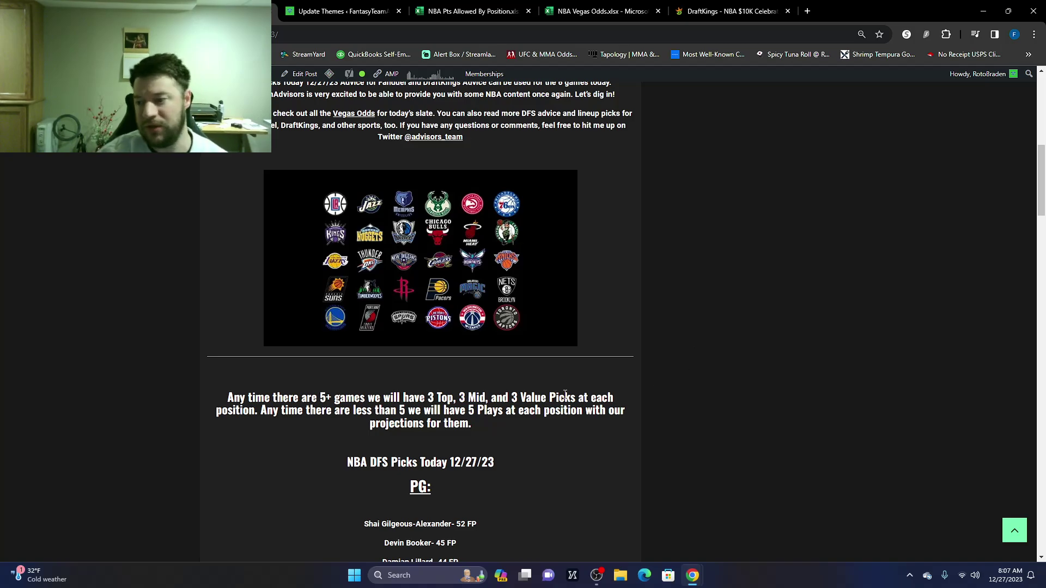
scroll(596, 370, down, 4)
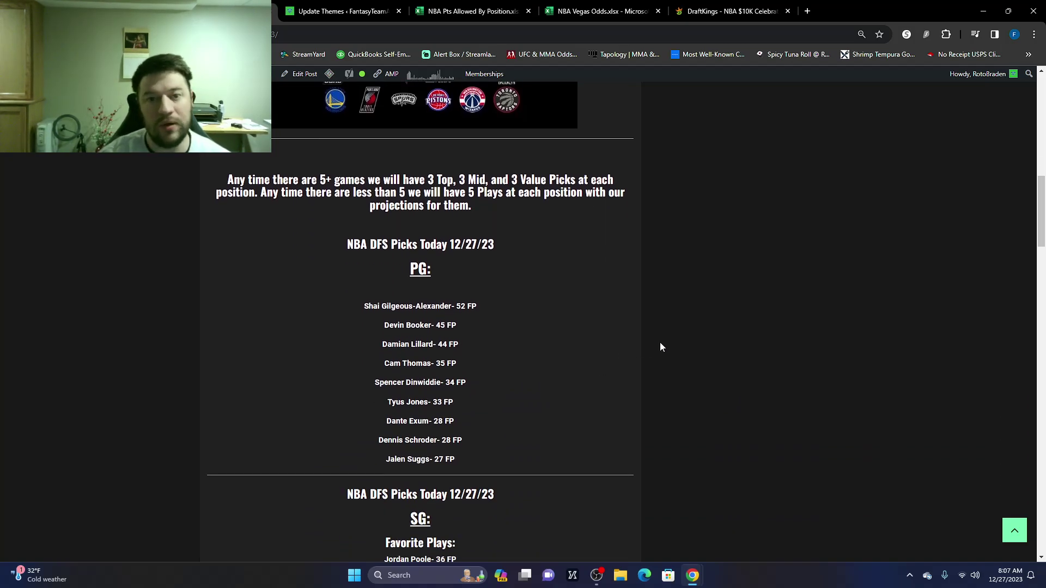
- Scroll to the SG Favorite Plays, Jordan Poole (36 FP) through Immanuel Quickley (23 FP)
scroll(626, 272, down, 1)
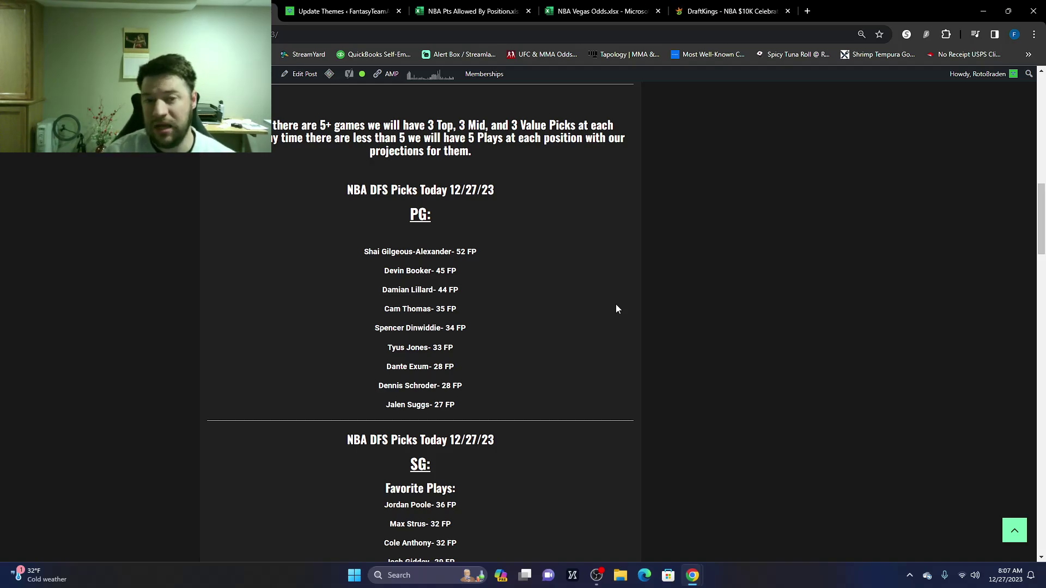
scroll(577, 387, down, 3)
scroll(490, 244, down, 3)
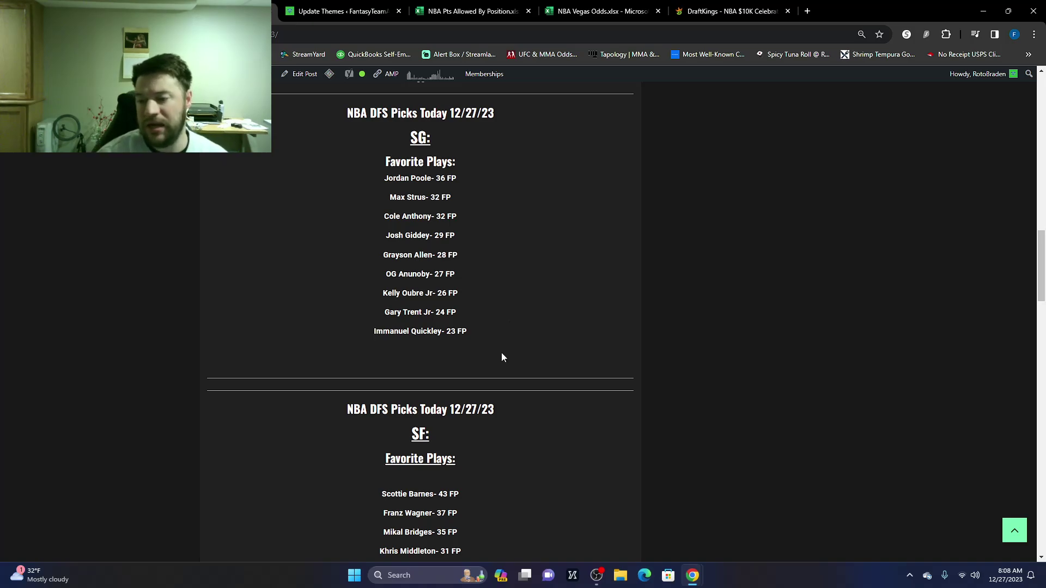
- Scroll past the SF picks to the PF list, Giannis Antetokounmpo (54 FP) to Royce O'Neale (25 FP)
scroll(486, 384, down, 5)
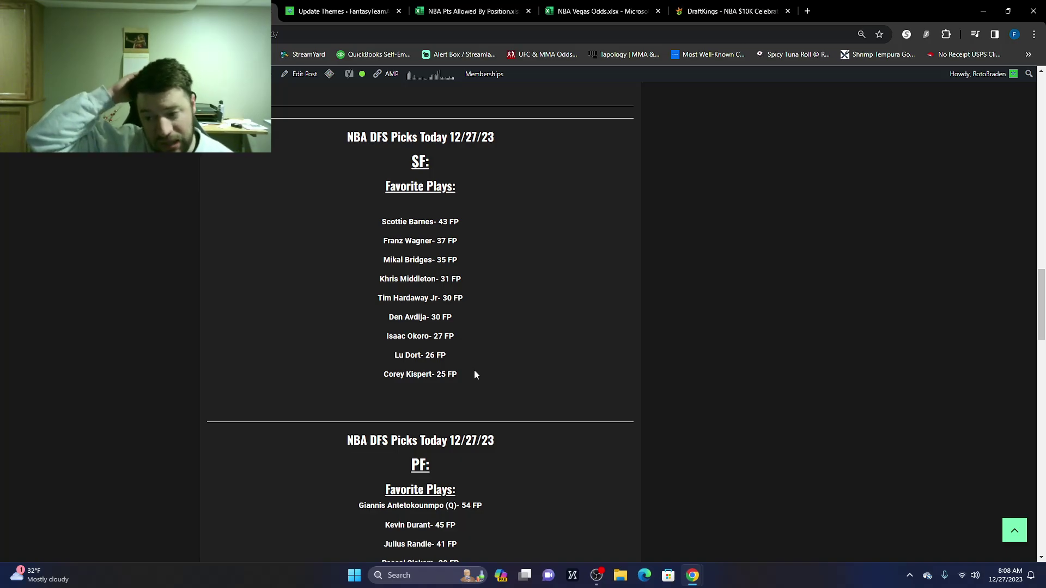
scroll(506, 292, down, 3)
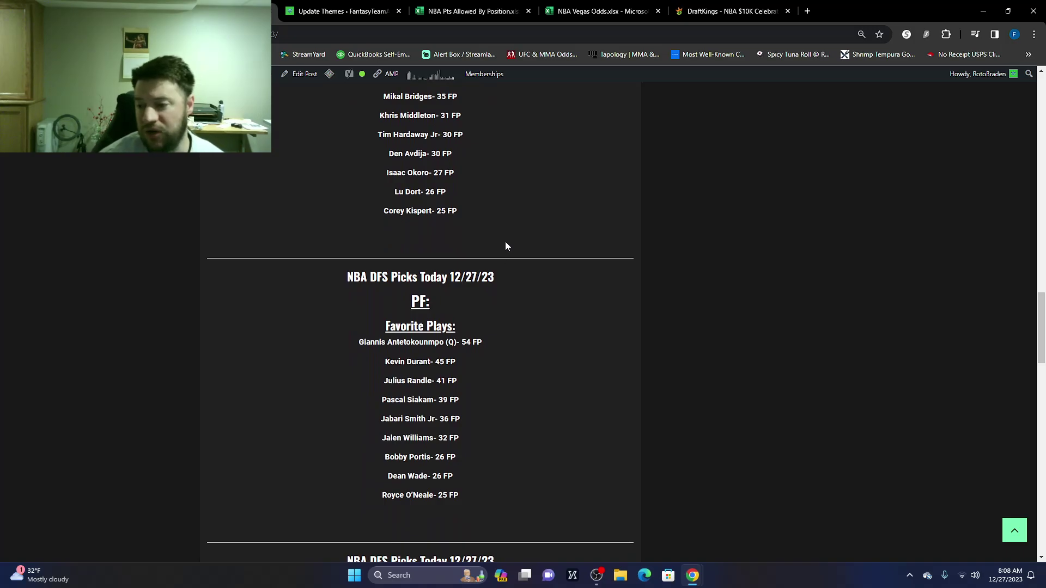
scroll(488, 231, down, 4)
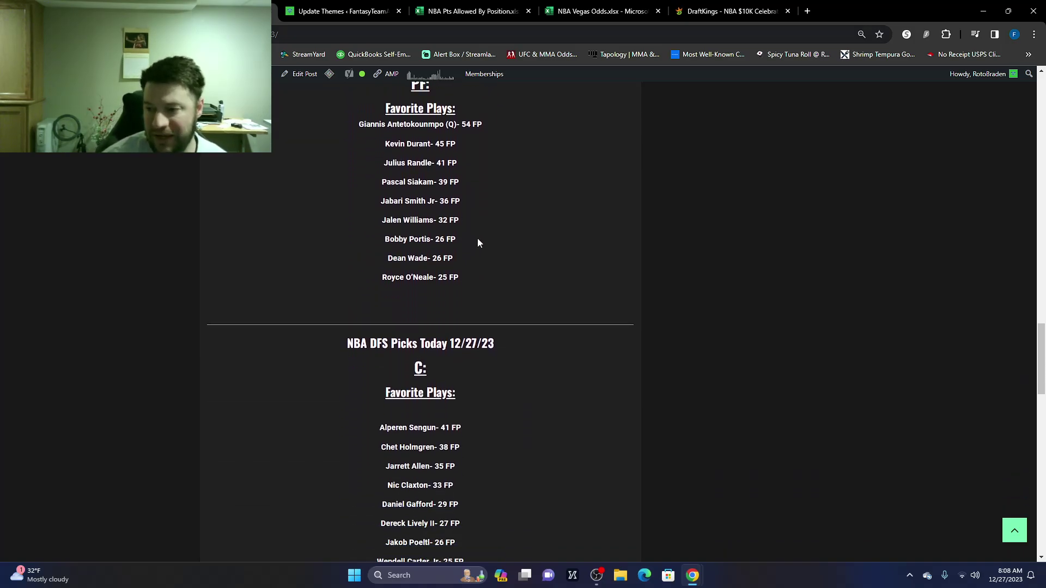
scroll(484, 240, up, 1)
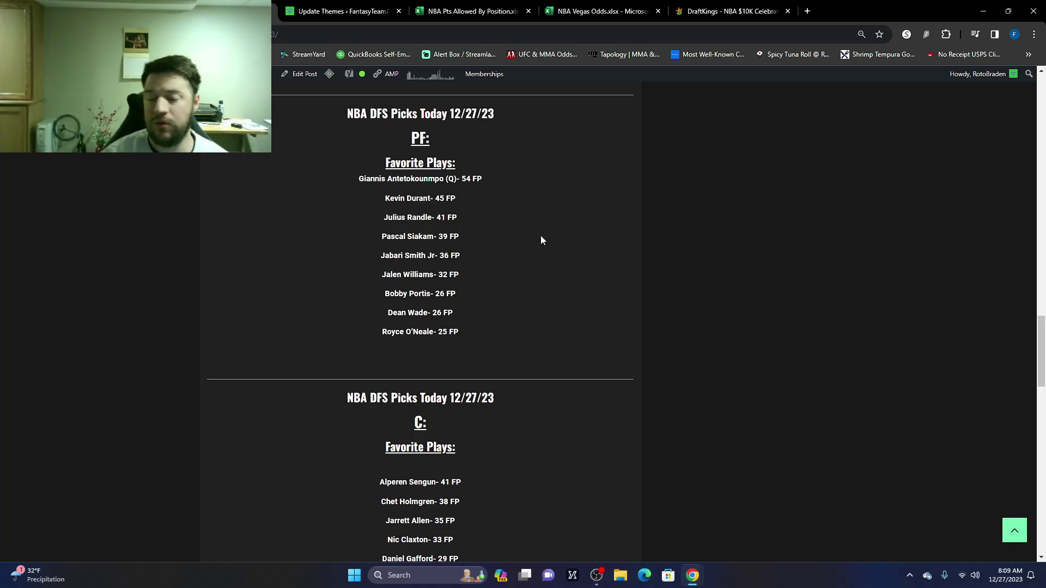
- Show the C Favorite Plays from Alperen Sengun (41 FP) down to Mo Wagner (24 FP)
scroll(461, 285, down, 4)
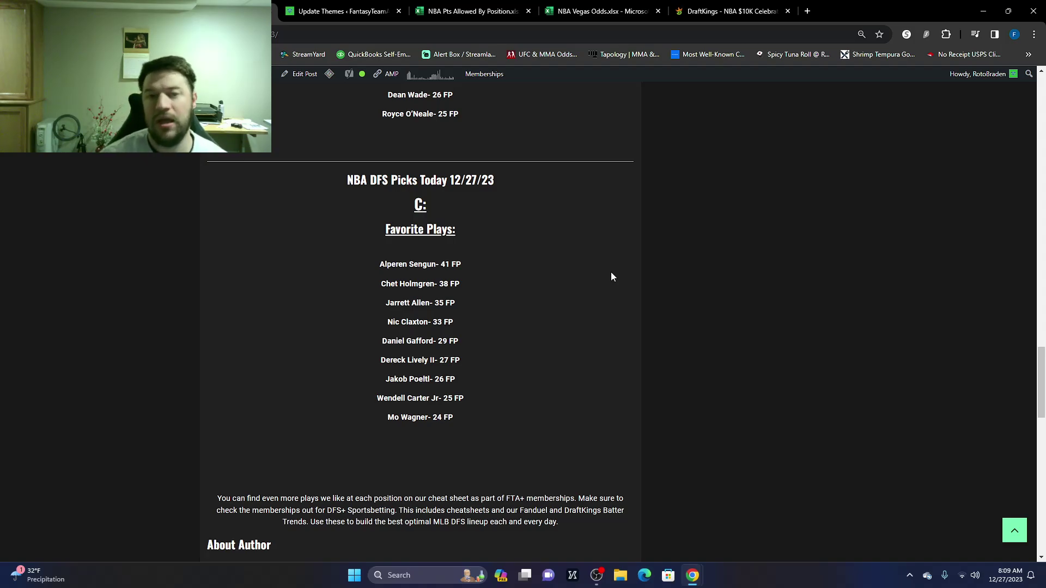
- Scroll to the article's end, past the FTA+ memberships note to the author section
scroll(392, 396, down, 3)
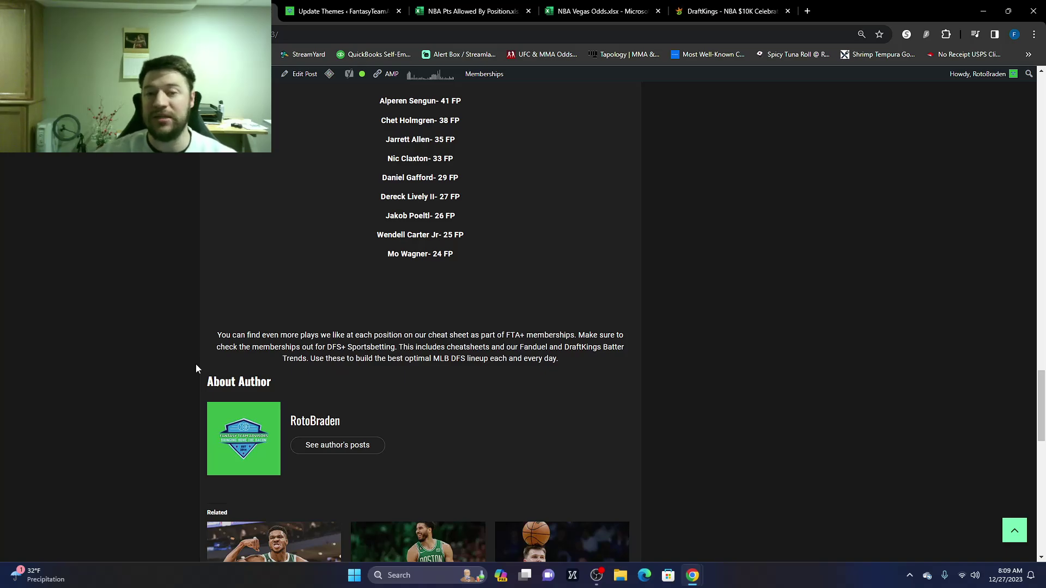
- Scroll back up to the article title and Devin Booker header image
scroll(602, 321, up, 20)
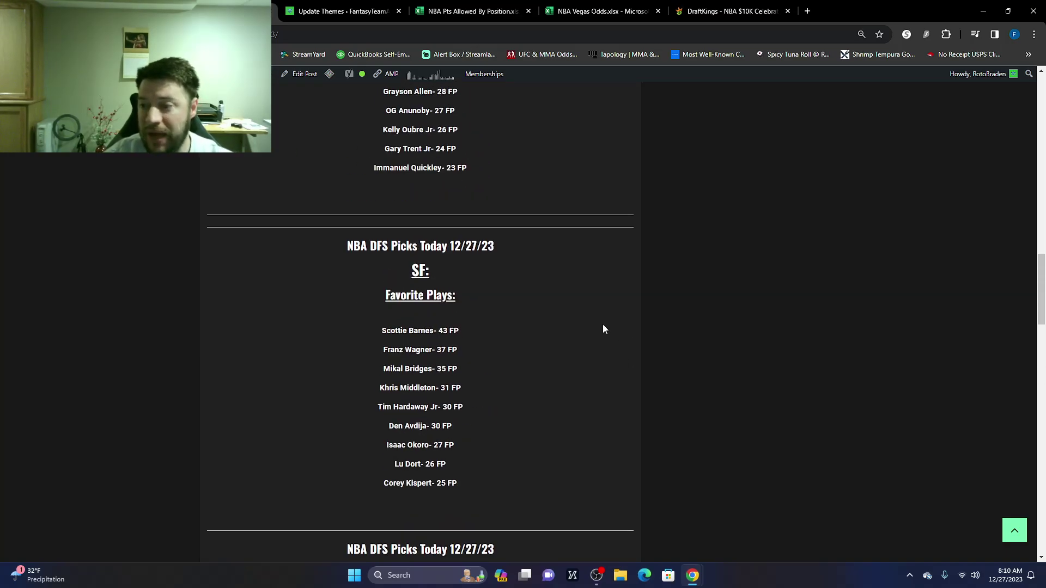
scroll(608, 312, up, 4)
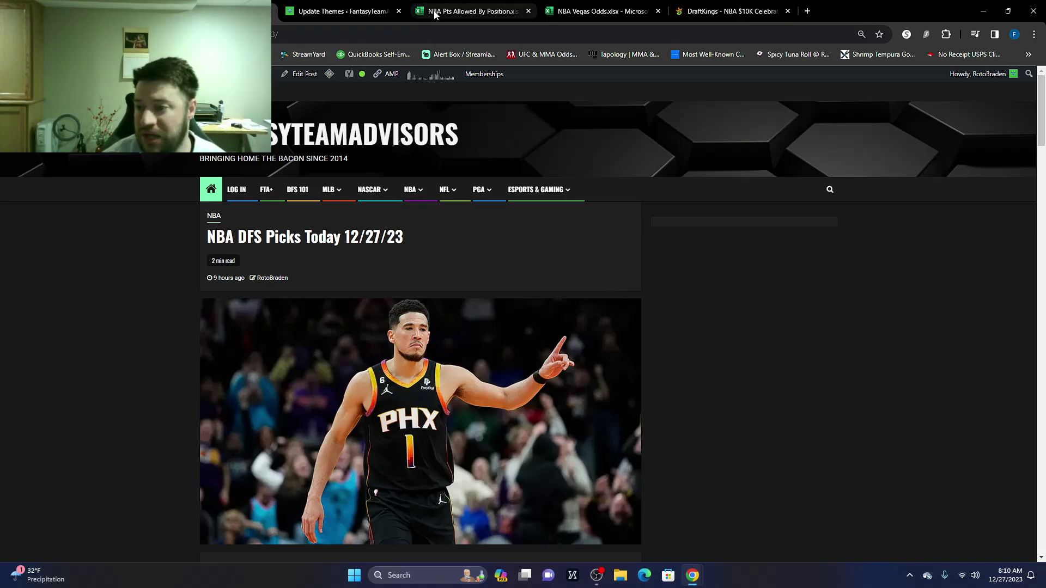
- Close the article tab, cross-check the Vegas Odds and Pts Allowed By Position workbooks, then return to DraftKings
click(399, 11)
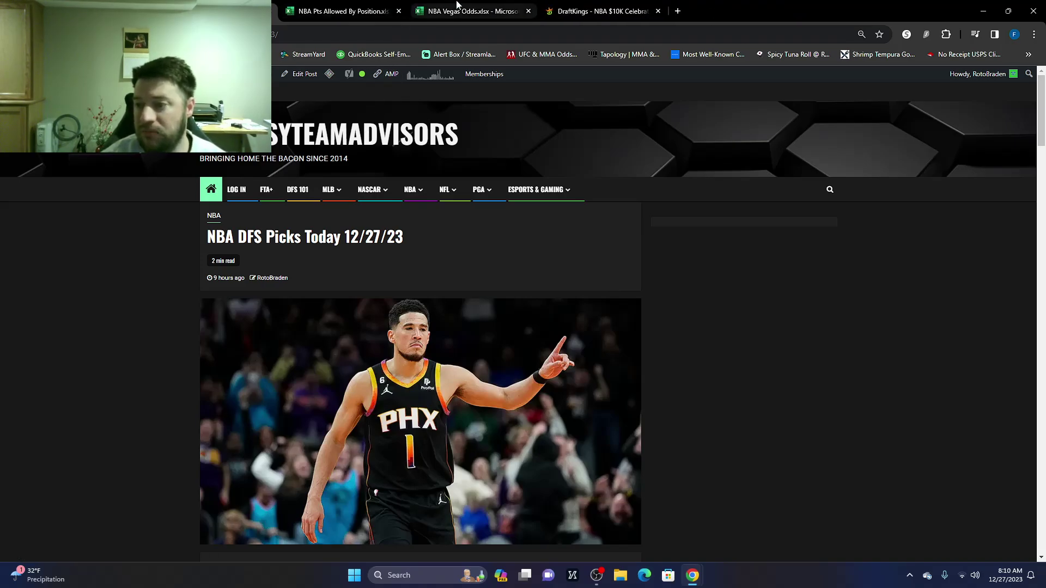
click(457, 8)
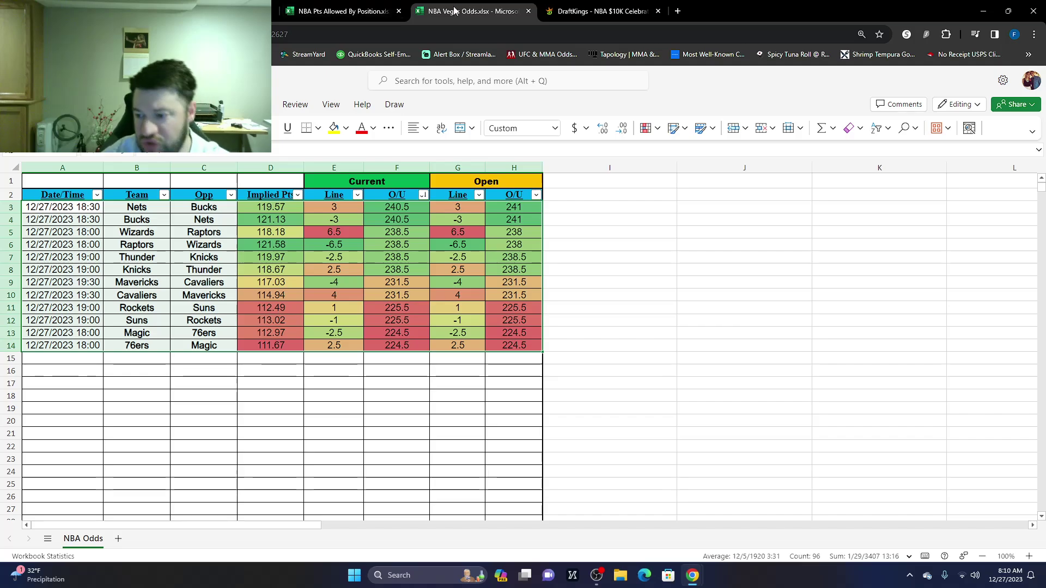
click(347, 9)
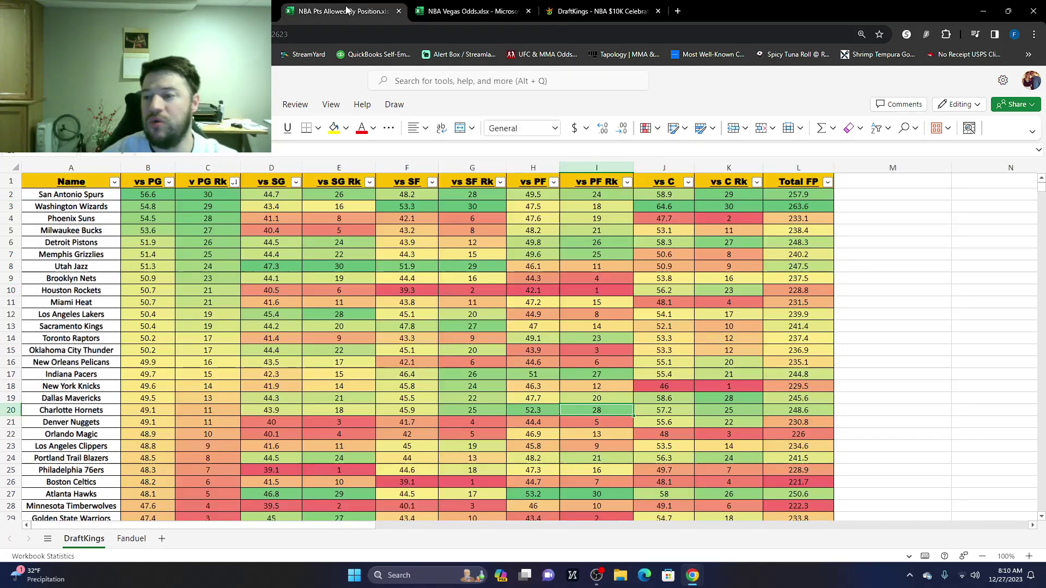
click(599, 11)
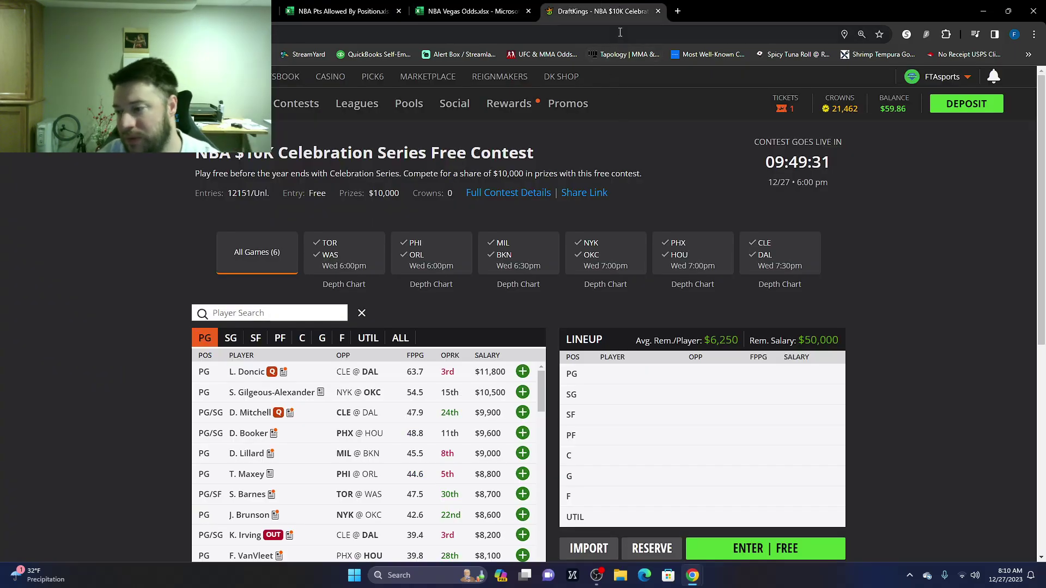
click(452, 20)
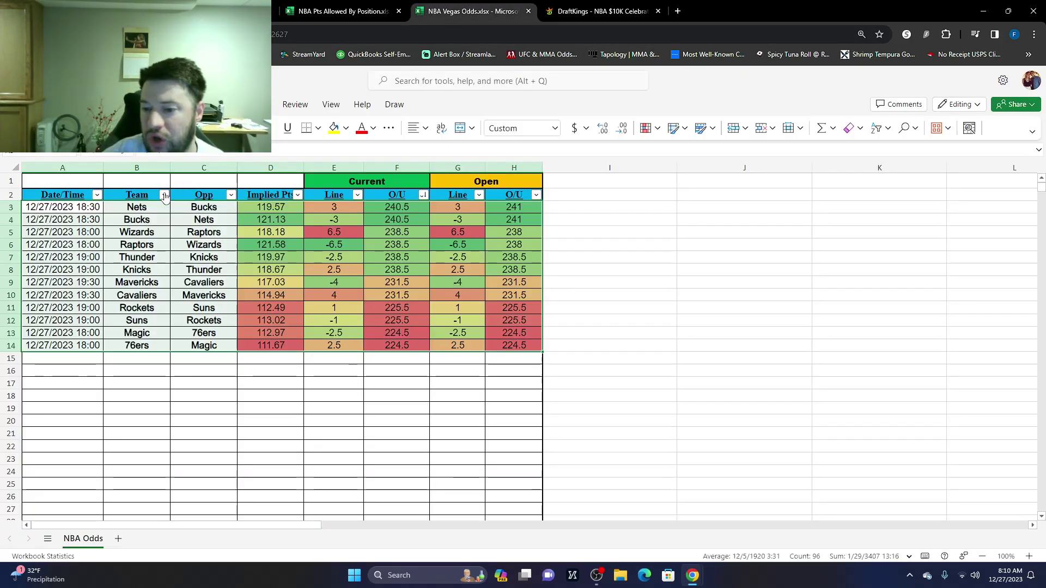
click(355, 11)
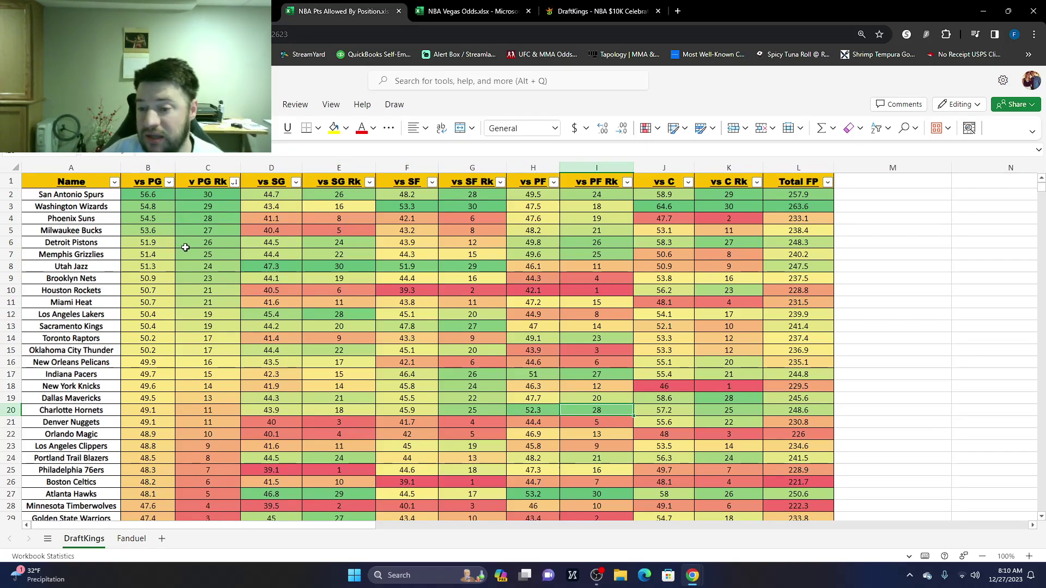
click(634, 9)
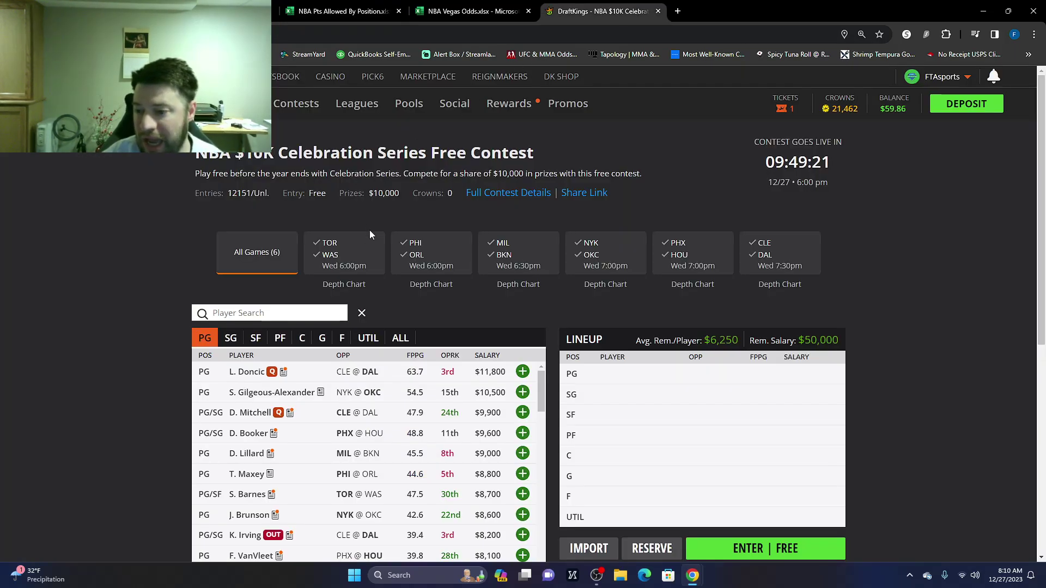
- Show the TOR @ WAS point guards, from S. Barnes ($8,700) down to M. Nowell ($3,000)
click(330, 252)
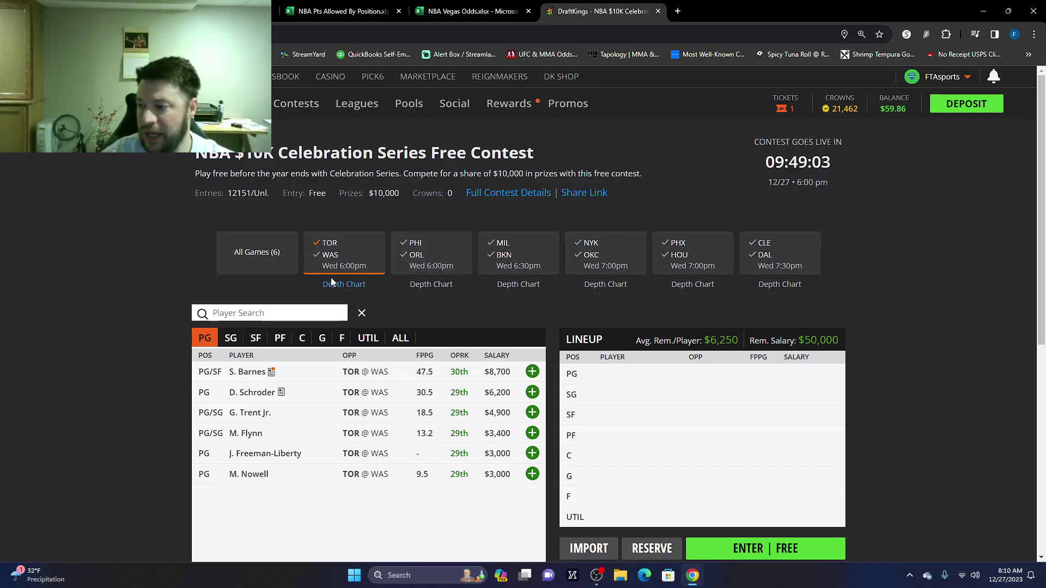
- Bring up the Dec 27th pace report for Raptors at Wizards, with its 238.5 over/under
key(ctrl+1)
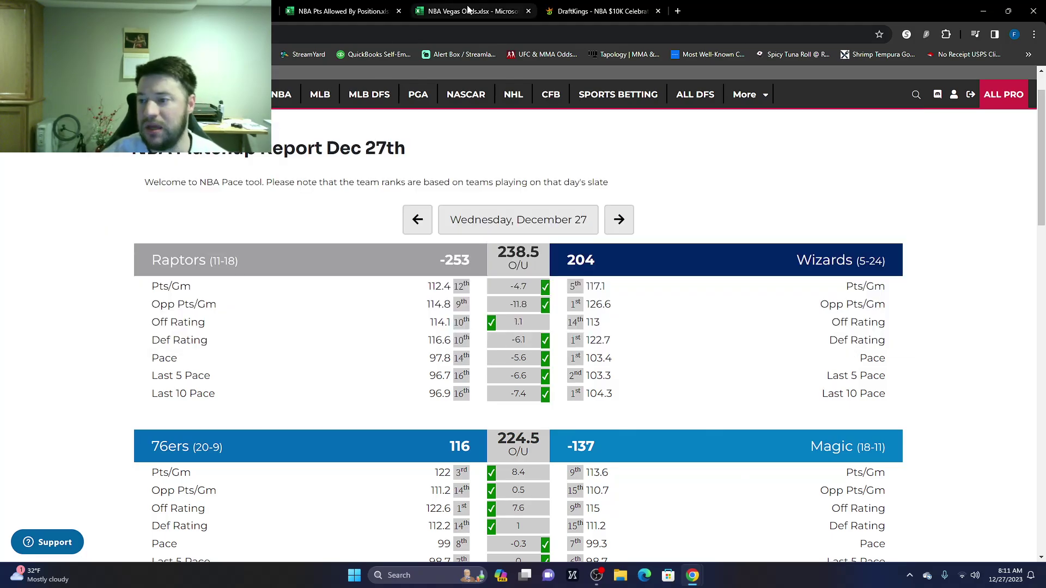
- Sort the points-allowed-by-position table by Total FP, largest to smallest
click(468, 10)
click(350, 15)
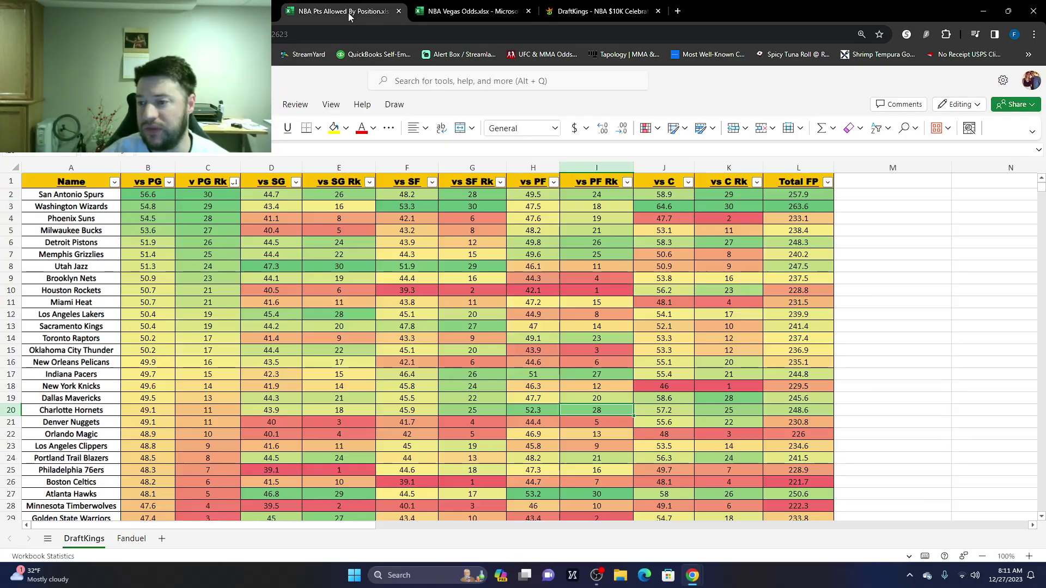
click(589, 12)
click(379, 15)
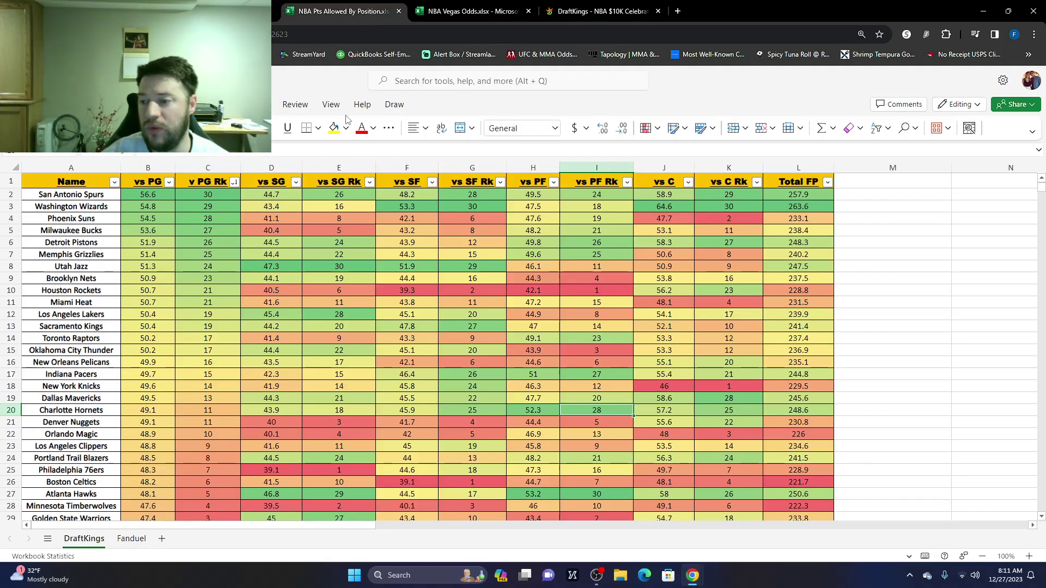
click(828, 182)
click(882, 210)
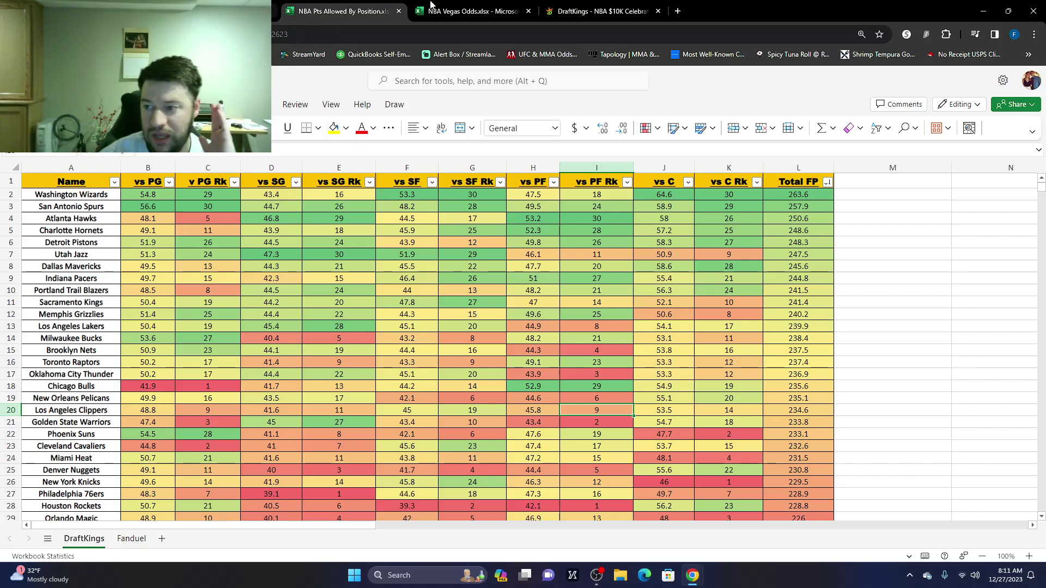
- Back in DraftKings, list TOR @ WAS players of every position, led by S. Barnes at $8,700
click(218, 11)
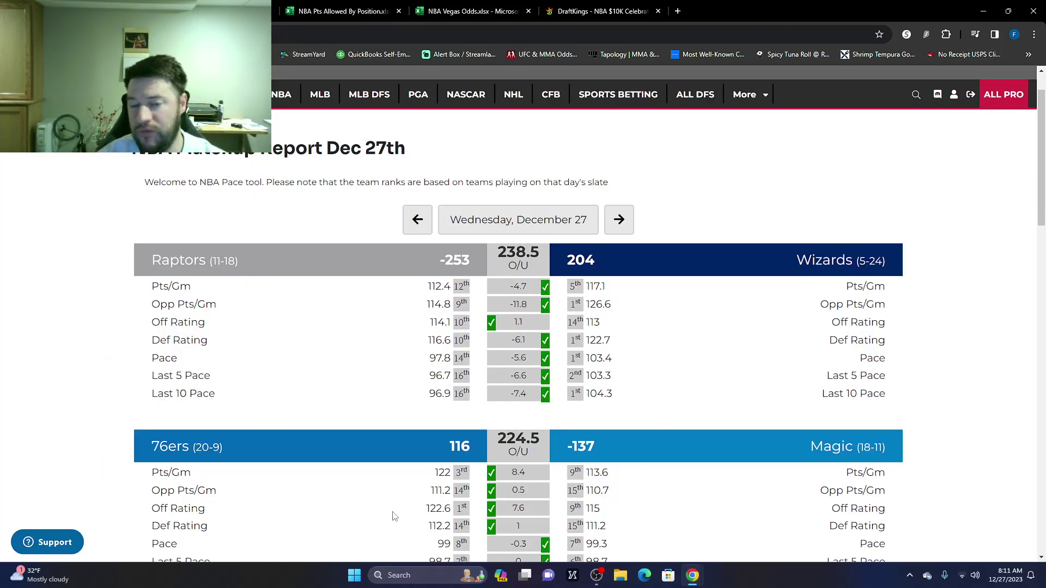
click(602, 12)
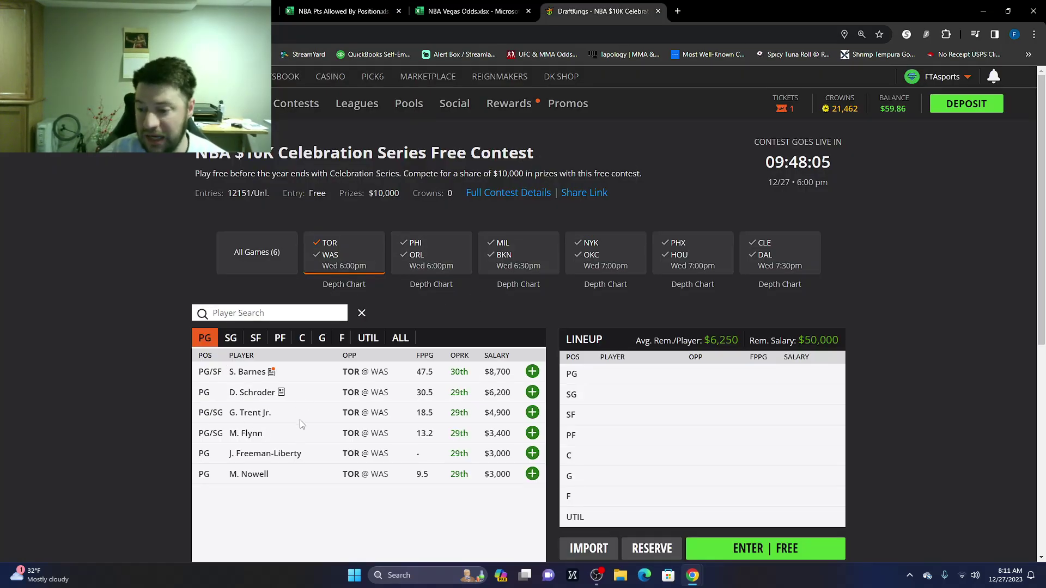
click(405, 339)
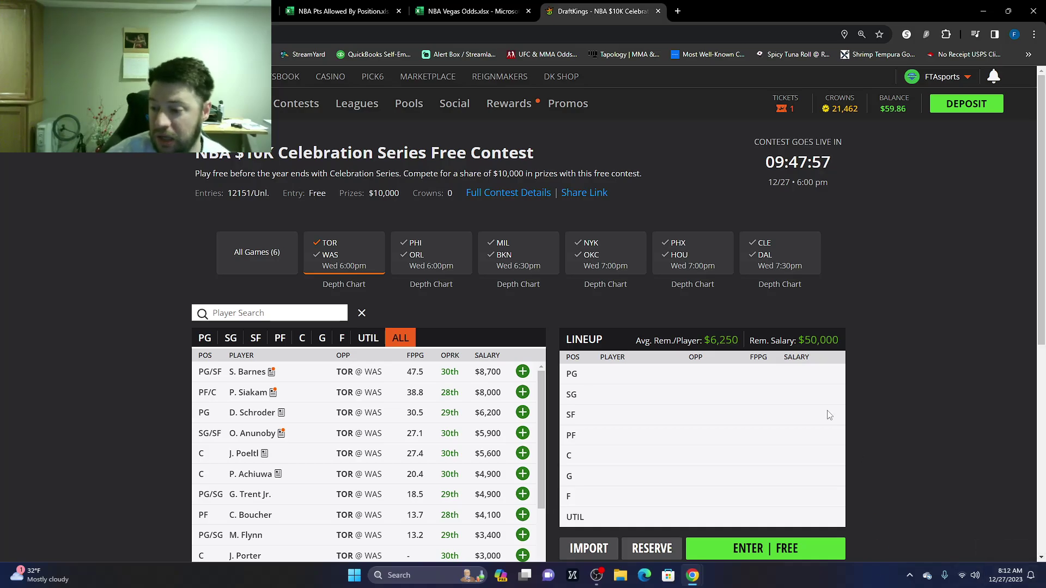
click(248, 473)
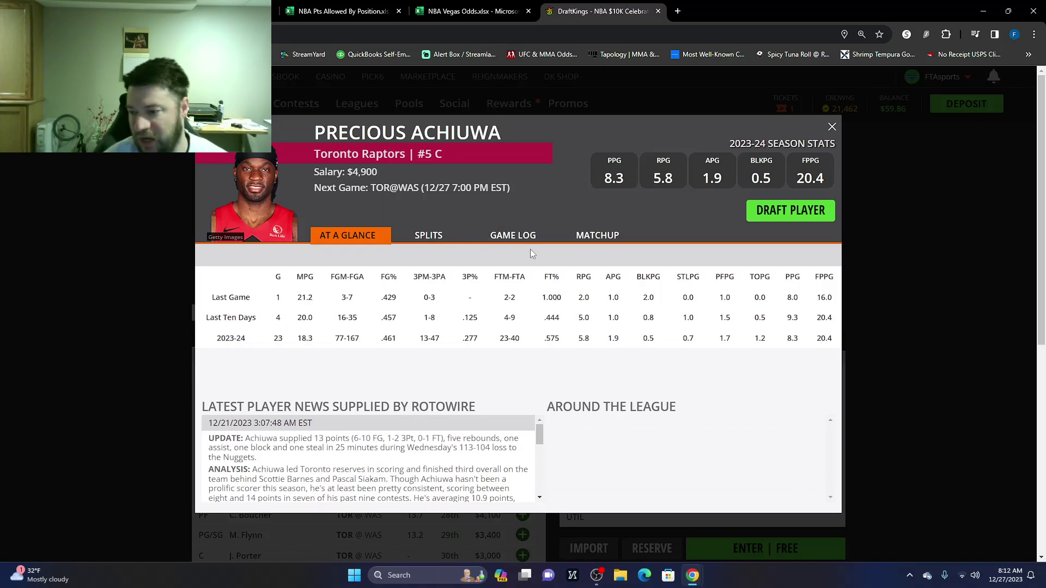
click(517, 237)
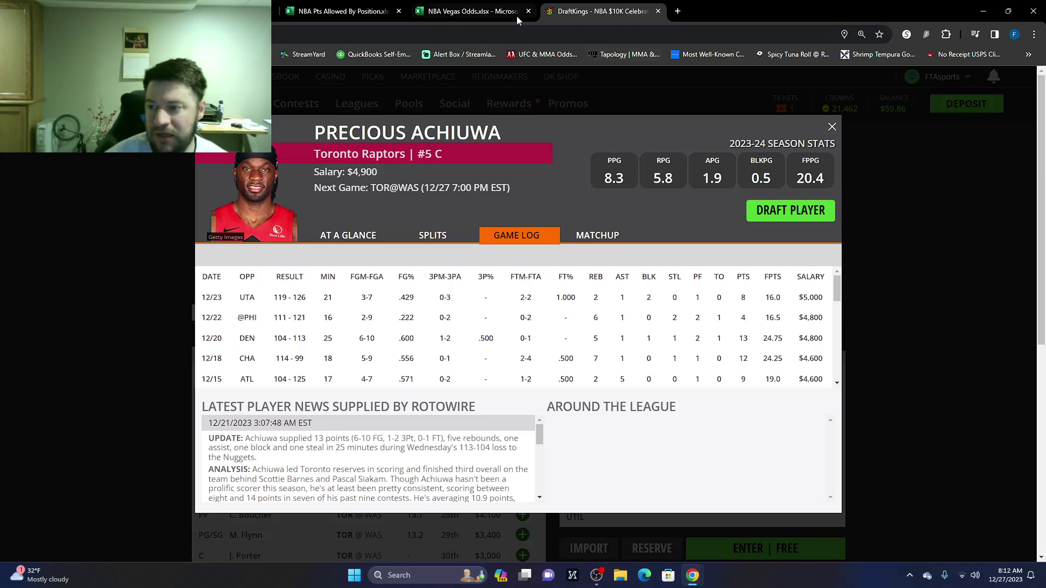
click(470, 12)
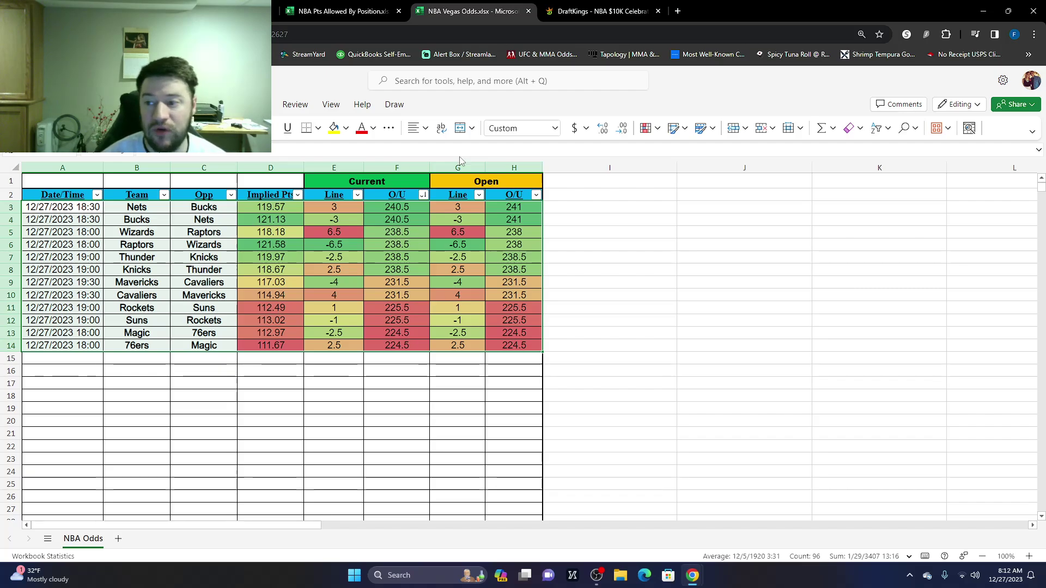
click(599, 11)
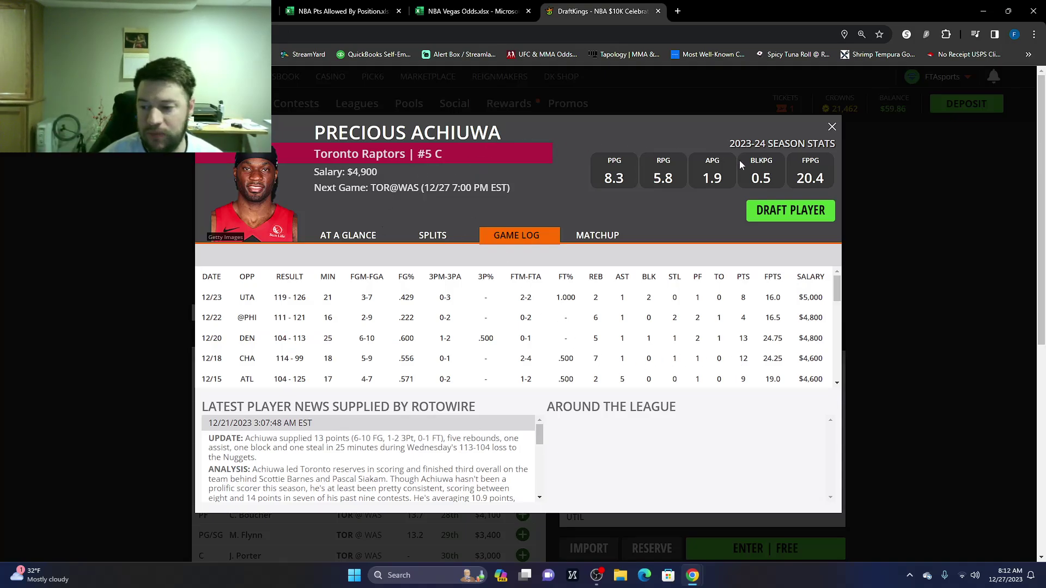
click(833, 128)
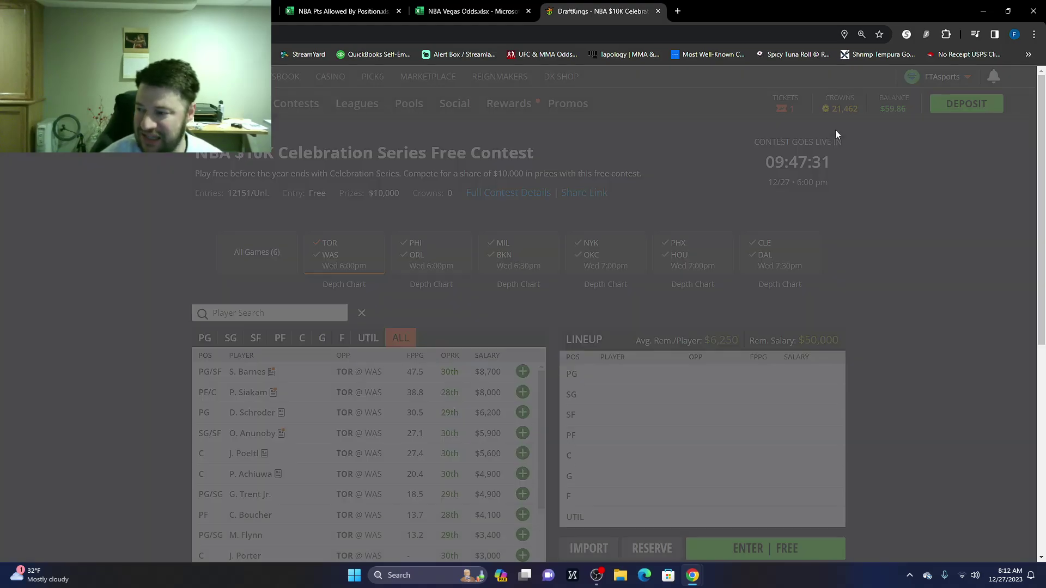
click(239, 496)
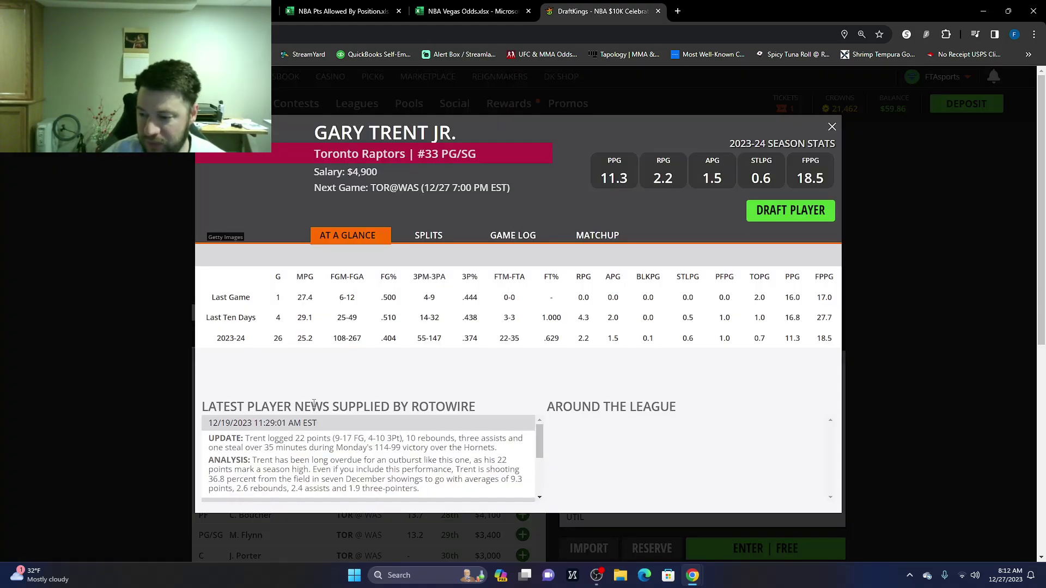
click(526, 243)
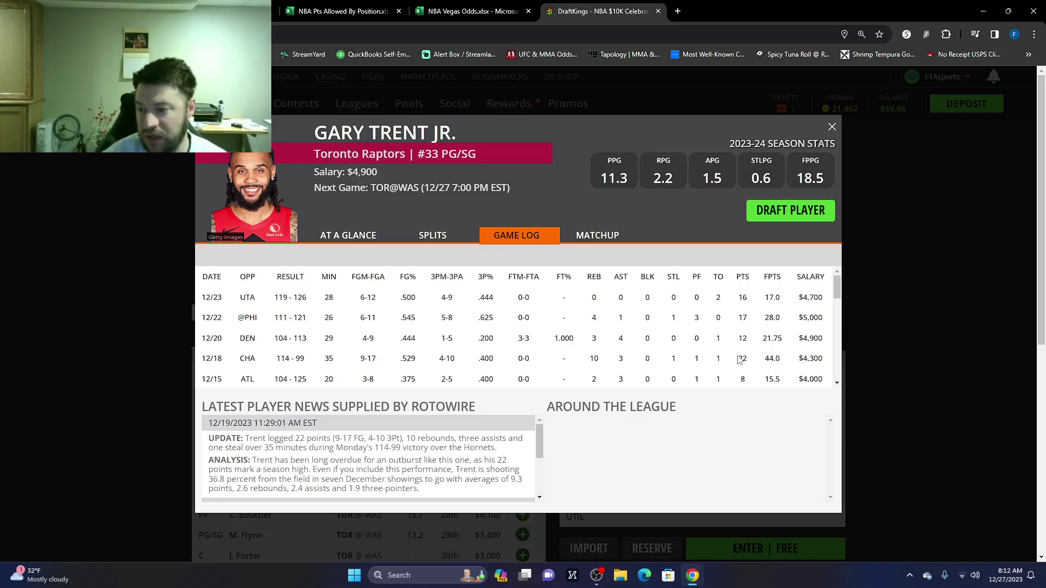
scroll(398, 318, down, 1)
scroll(398, 319, down, 5)
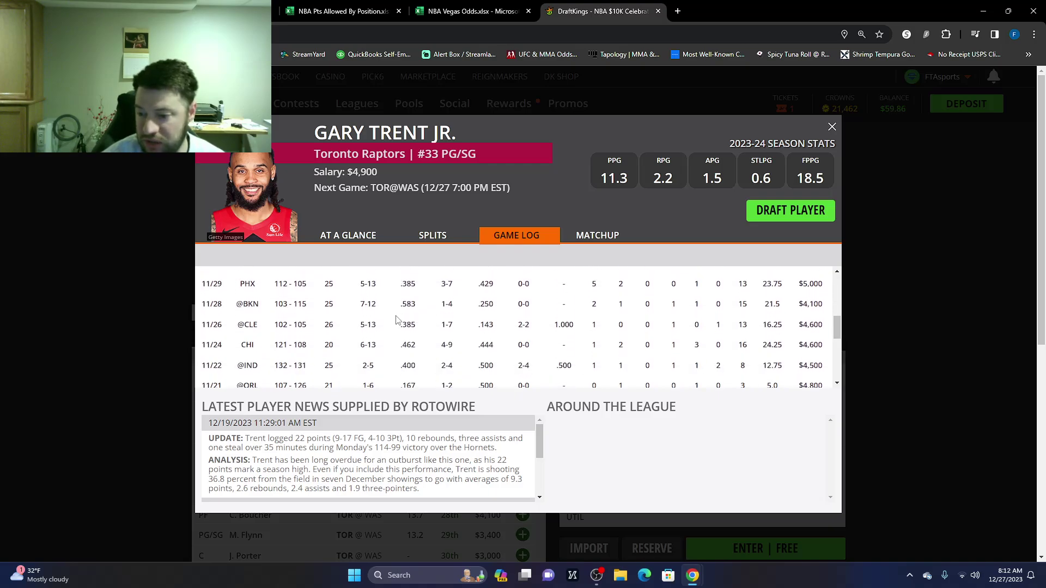
scroll(398, 320, down, 2)
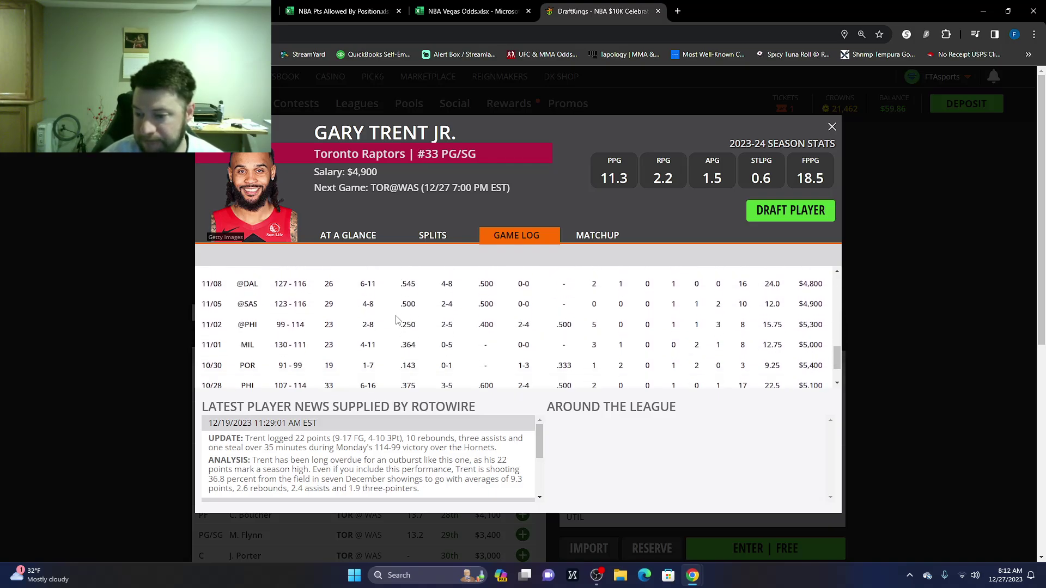
scroll(398, 320, down, 1)
scroll(398, 320, up, 3)
click(832, 127)
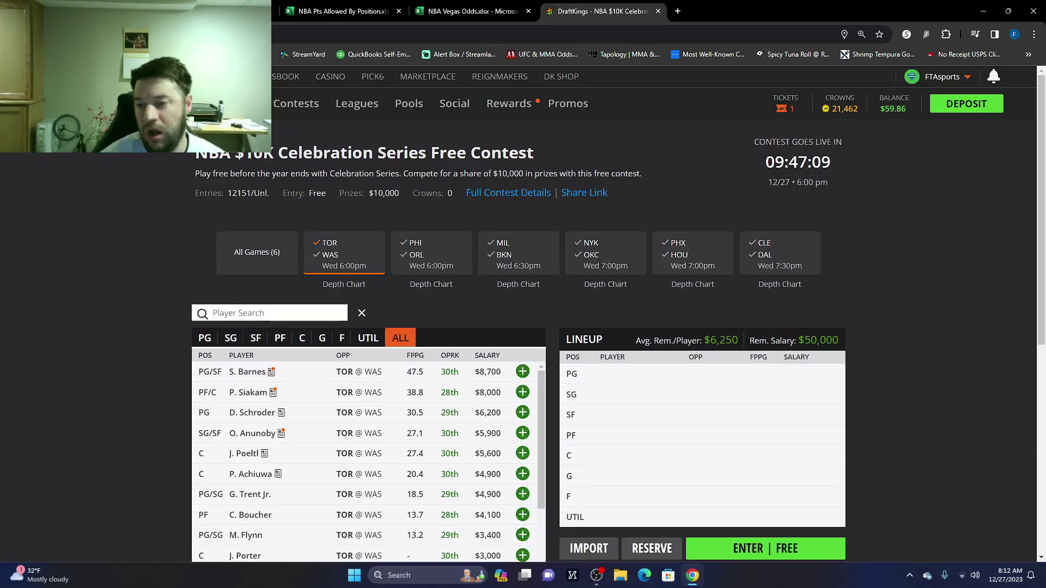
- After scanning the pace page, filter the DraftKings player pool to the PHI @ ORL game
key(ctrl+Tab)
scroll(483, 446, down, 3)
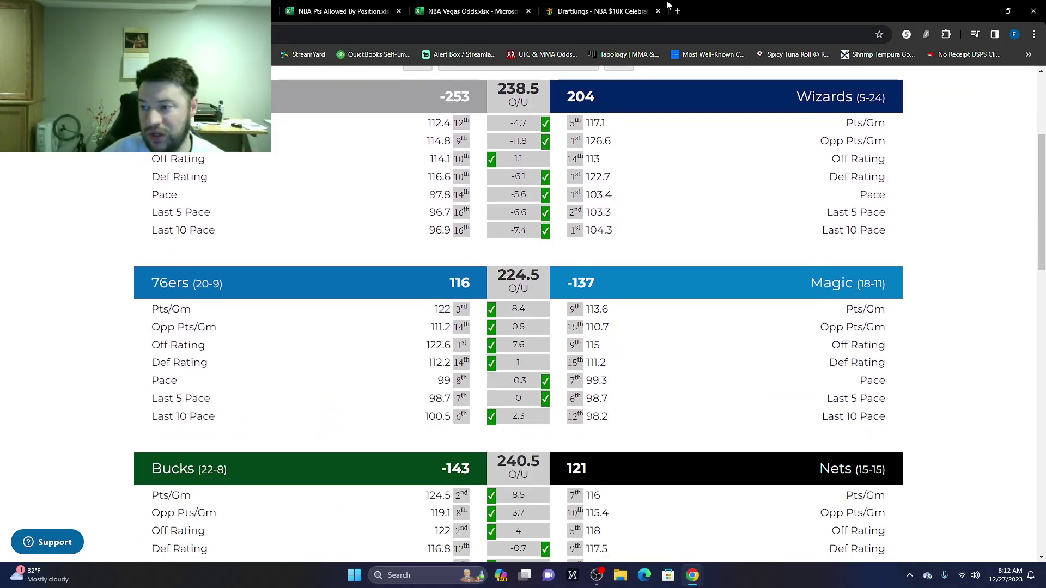
click(665, 7)
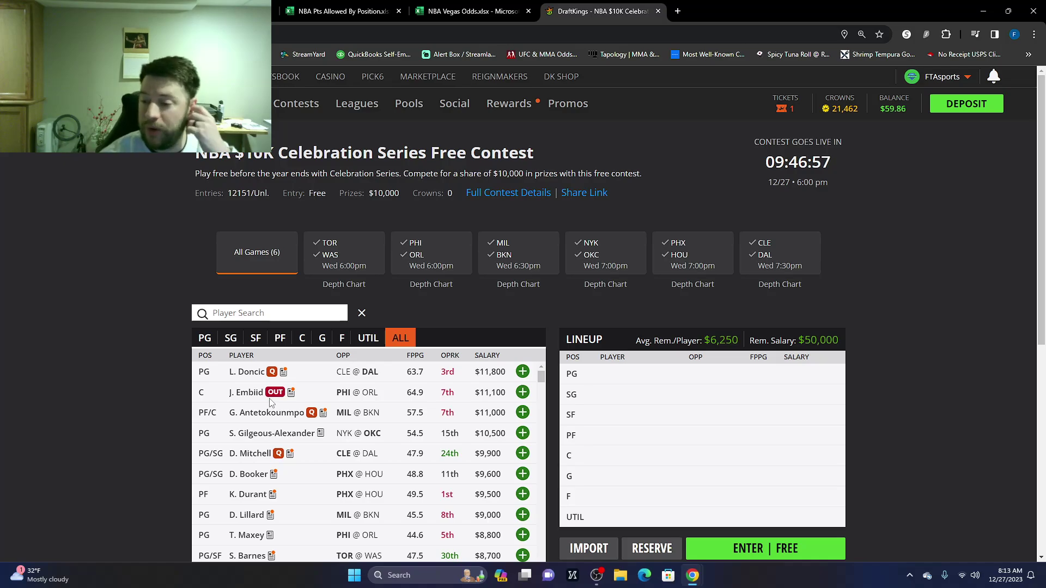
click(416, 252)
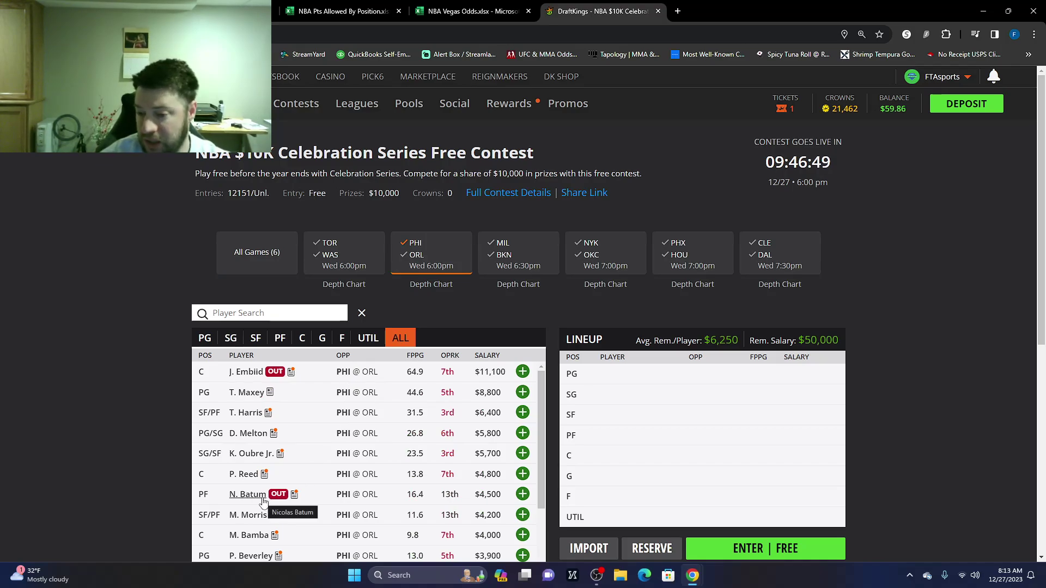
- Review T. Maxey's game-by-game log on his player card, then close it
click(260, 394)
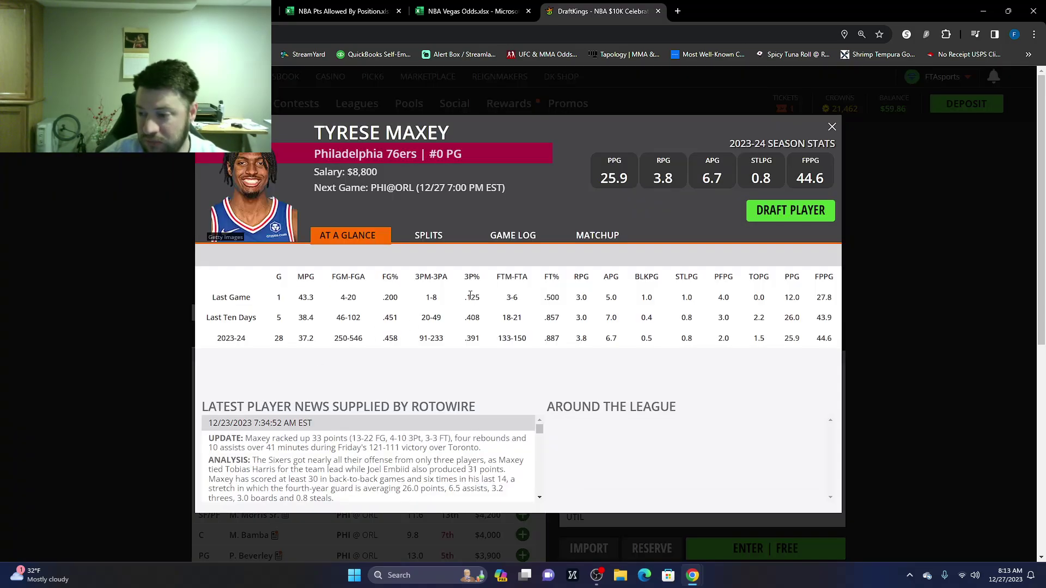
click(510, 237)
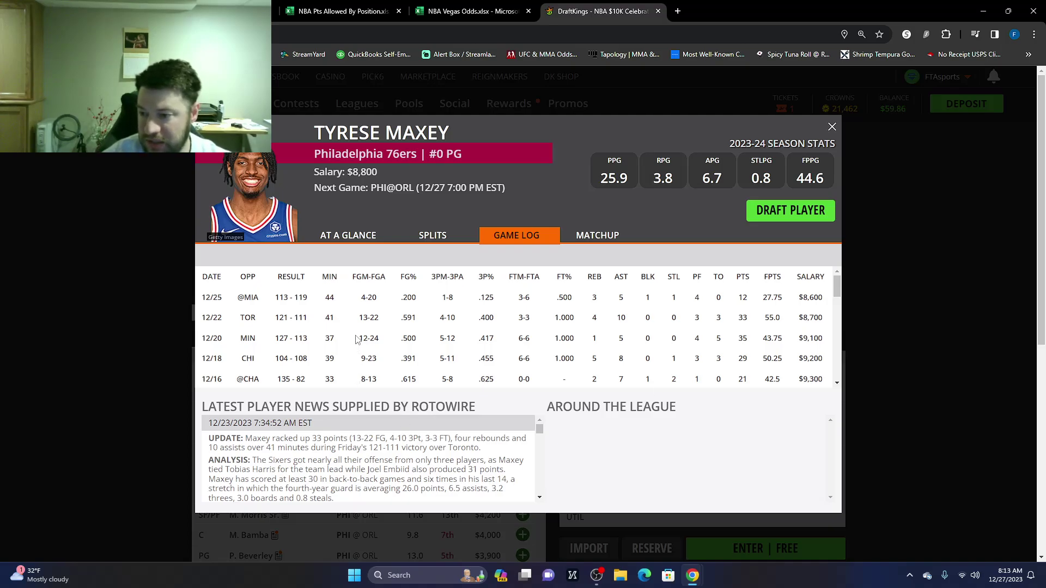
scroll(357, 340, down, 2)
scroll(357, 340, down, 4)
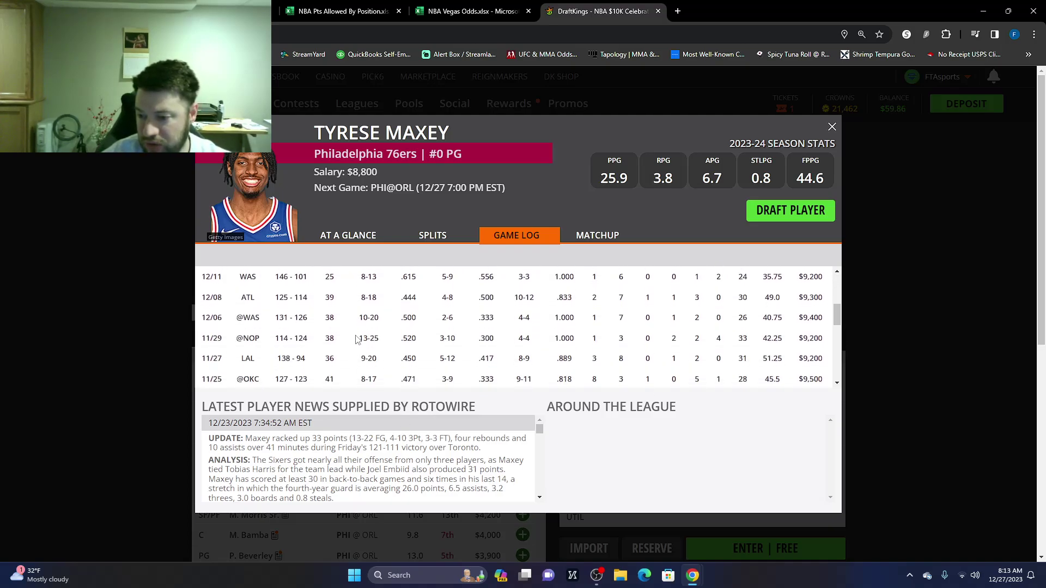
scroll(357, 340, down, 2)
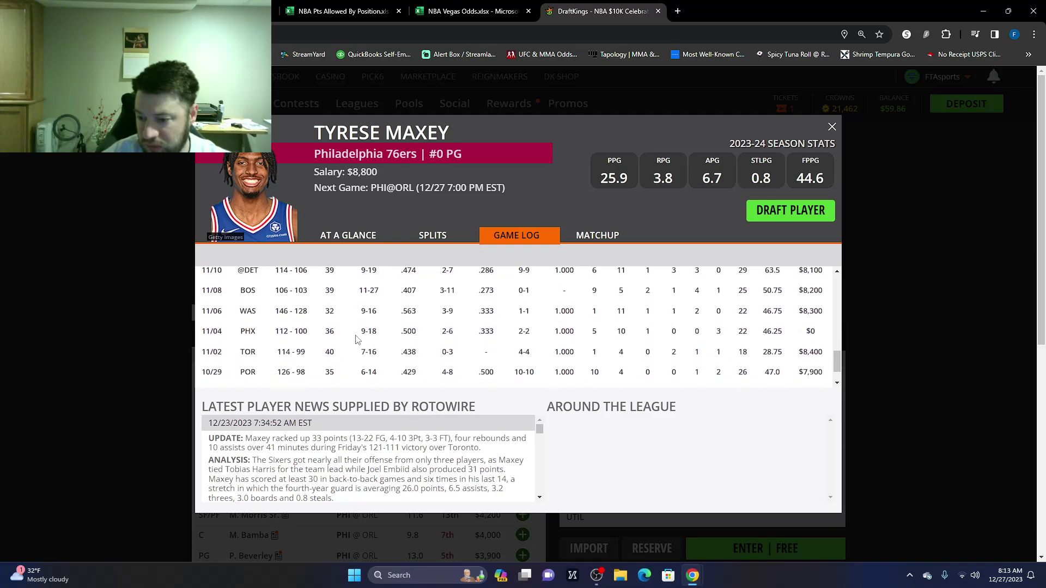
scroll(357, 340, up, 8)
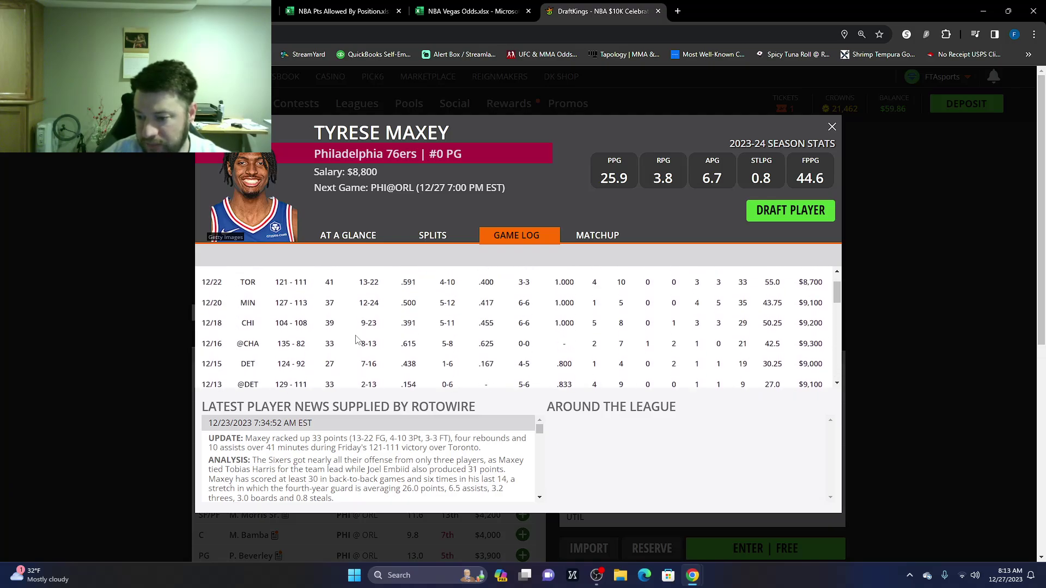
click(832, 127)
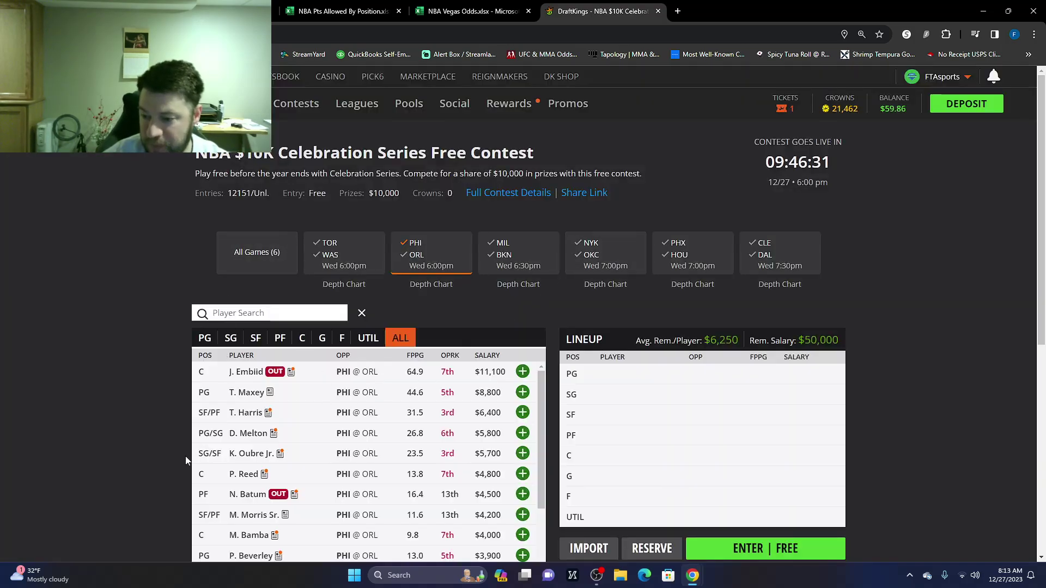
- Check D. Melton and P. Reed, then leave Mo Bamba's game log ($4,000, 9.8 FPPG) open
click(258, 436)
click(832, 127)
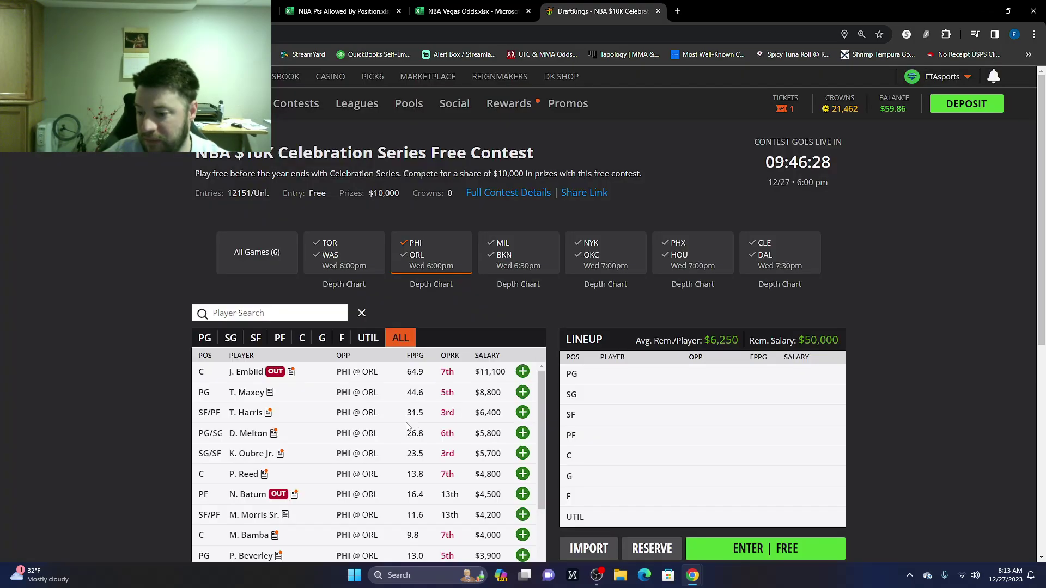
click(251, 474)
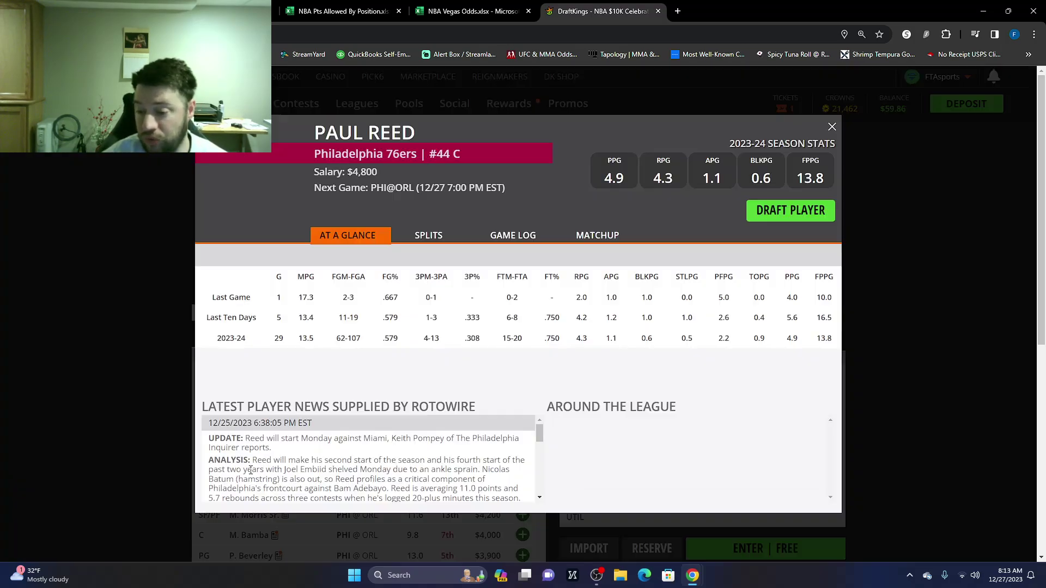
click(510, 236)
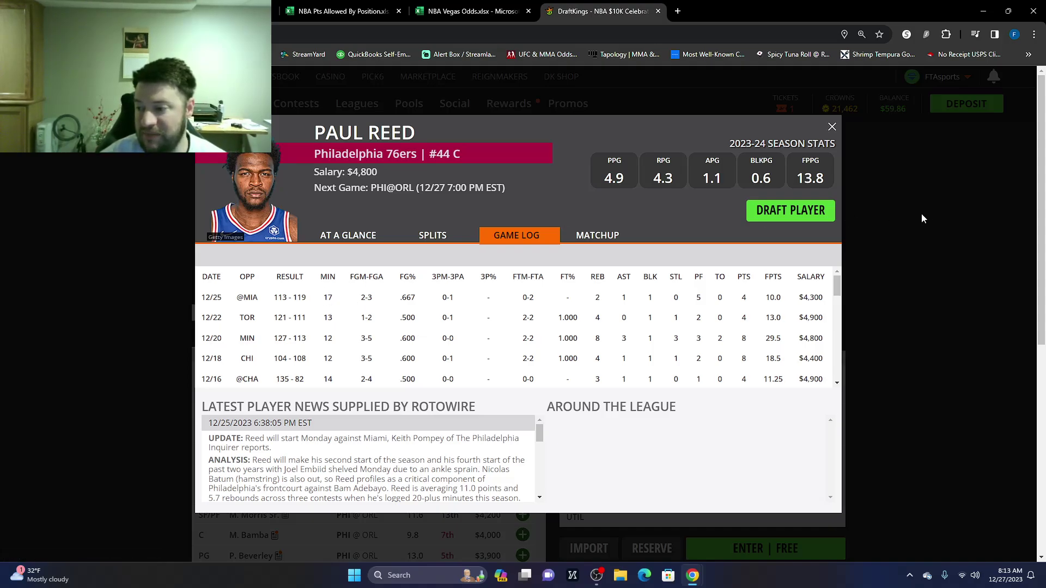
click(832, 128)
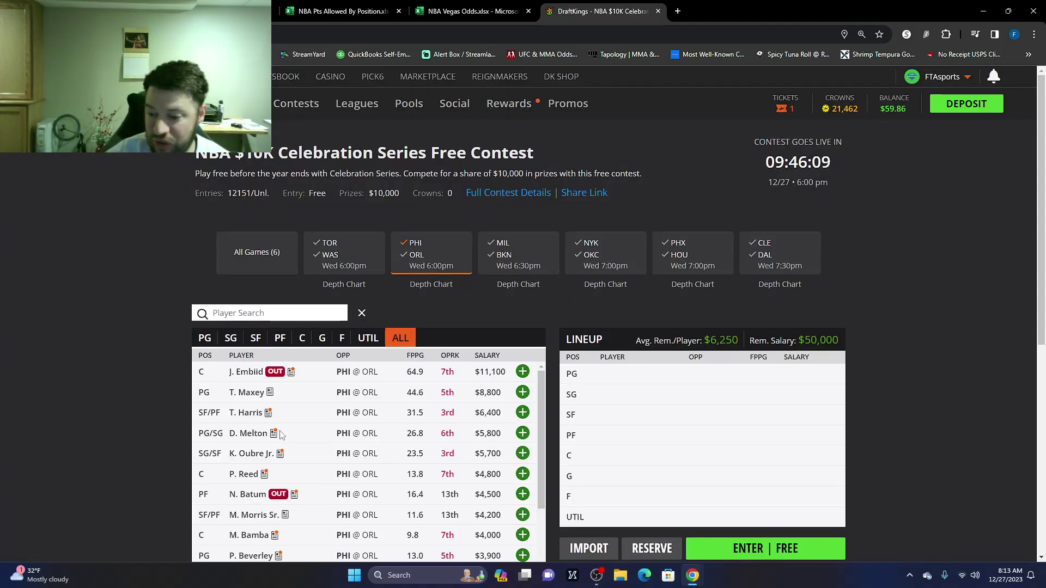
click(266, 536)
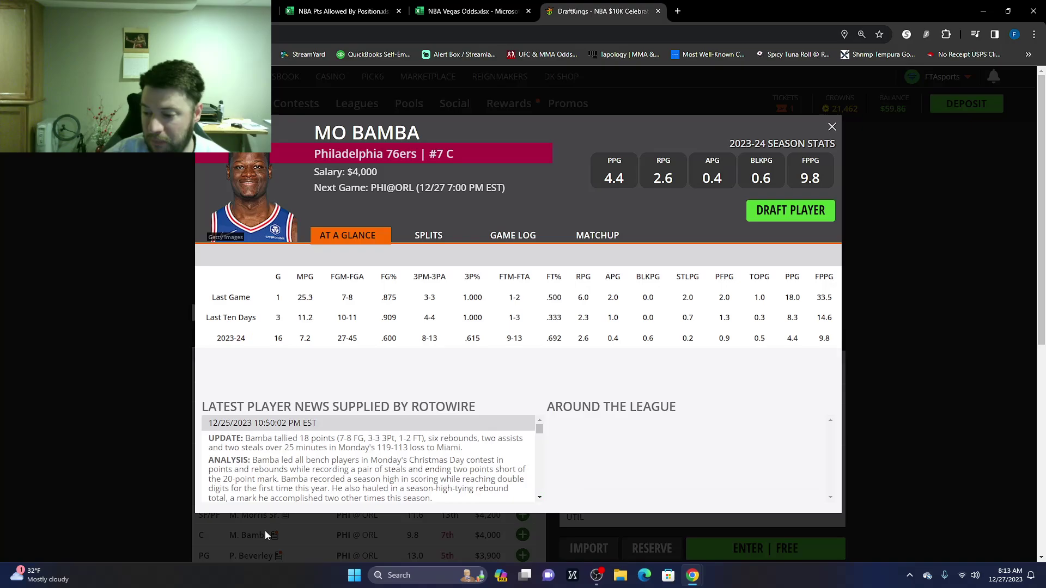
click(512, 235)
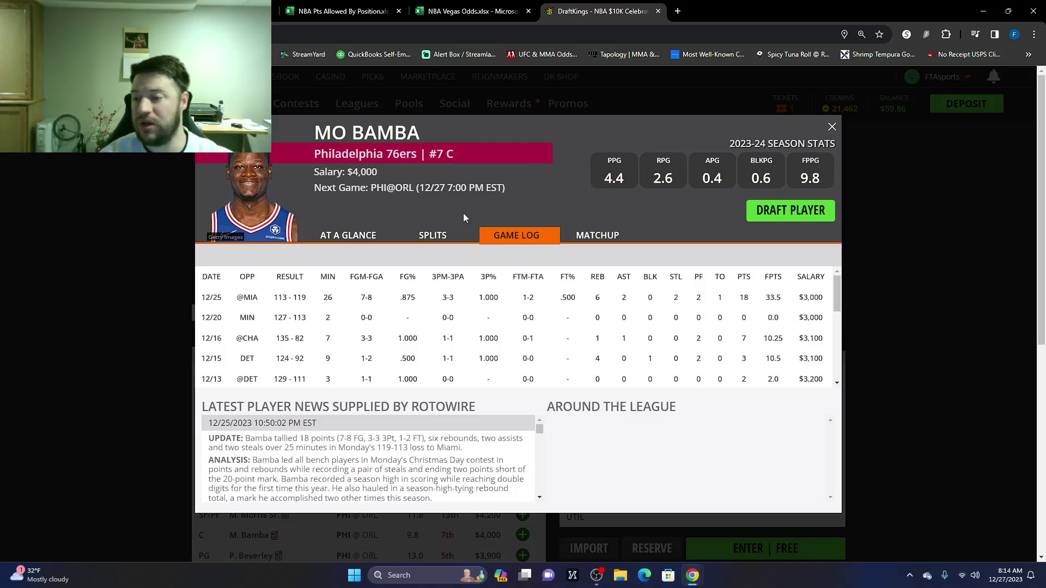
- Sort the points-allowed table by vs C Rk, largest first, and select Orlando Magic's row
click(325, 12)
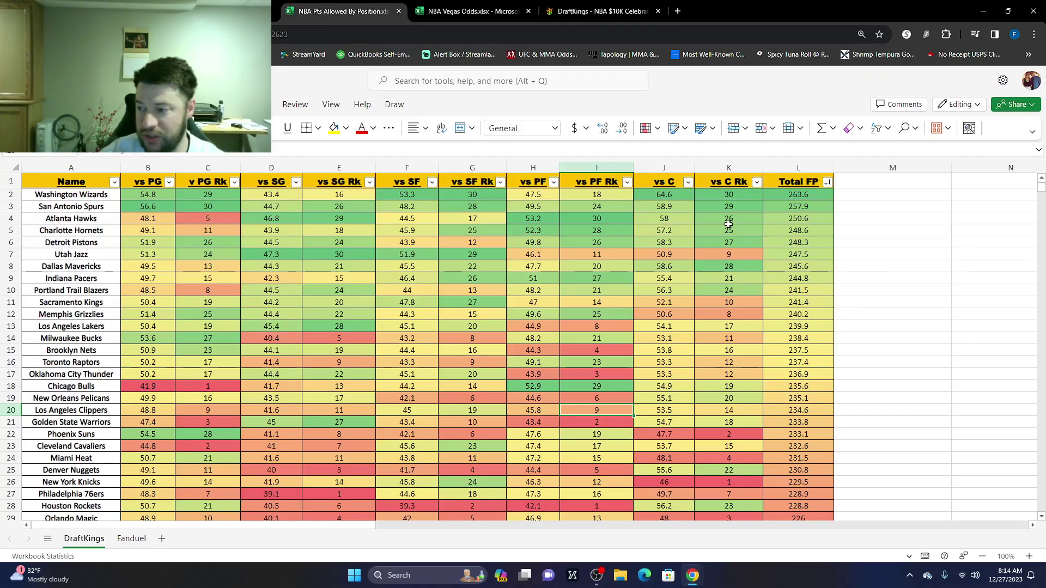
click(759, 182)
click(806, 145)
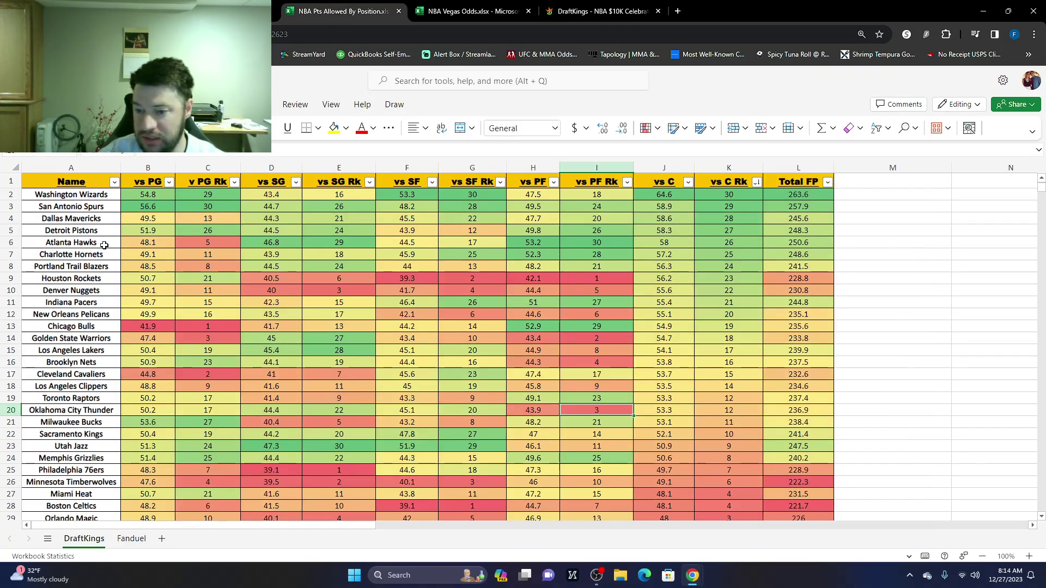
scroll(71, 347, down, 1)
scroll(70, 348, down, 1)
click(8, 463)
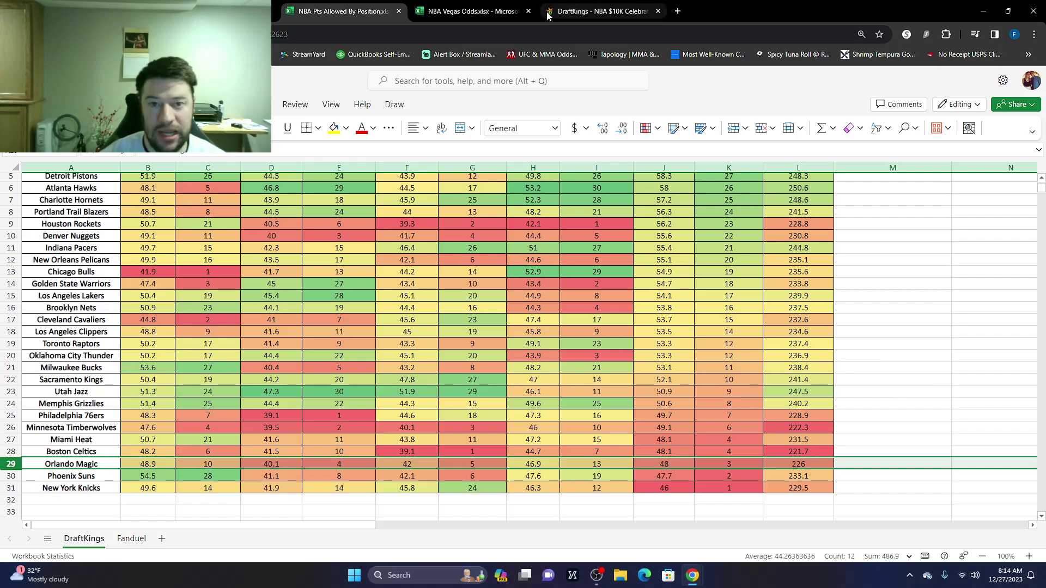
- Glance at the Vegas Odds sheet, recheck the points-allowed table, and return to Mo Bamba's game log
click(498, 16)
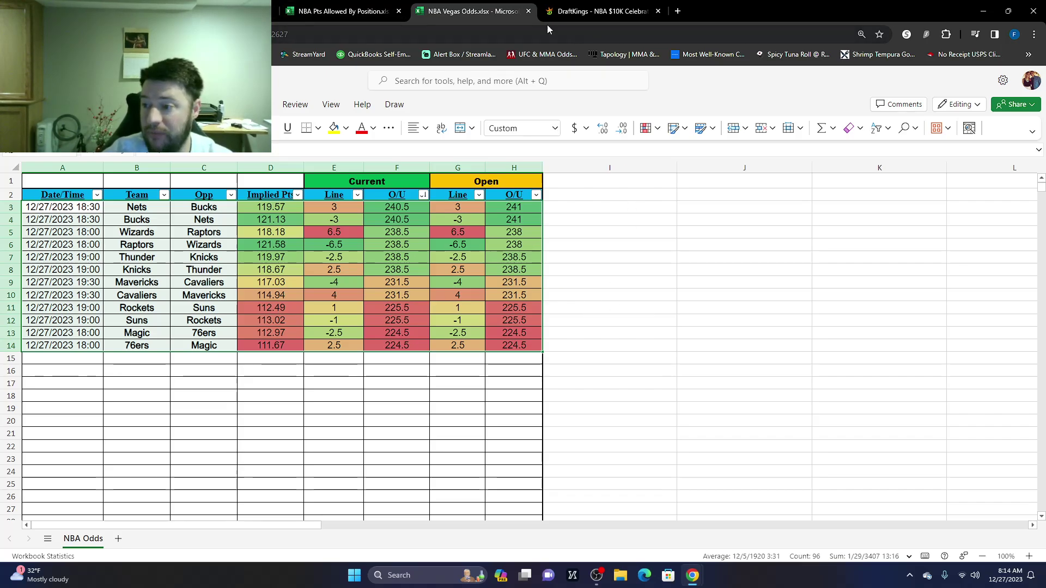
click(344, 11)
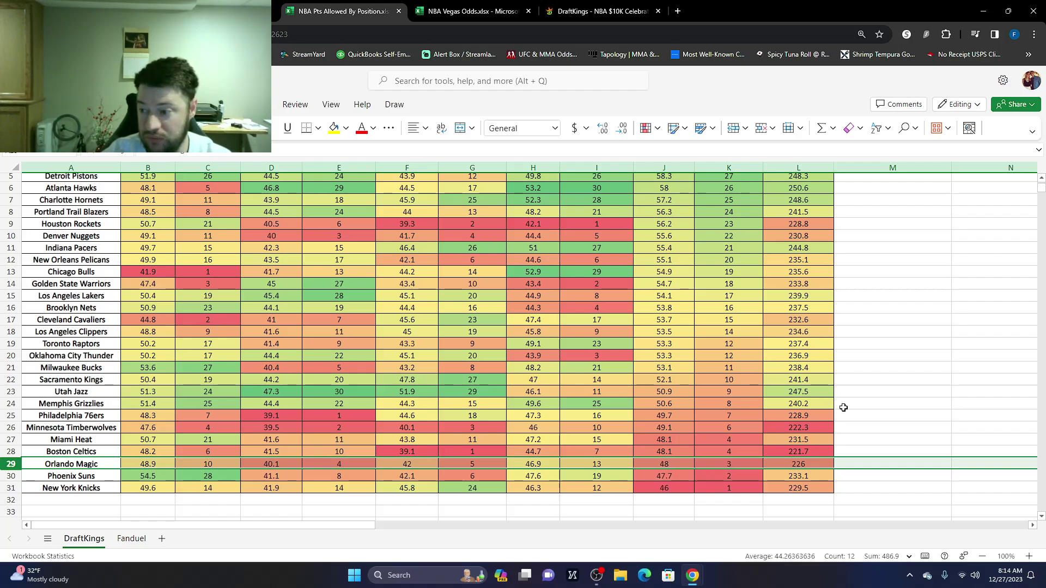
scroll(774, 278, up, 2)
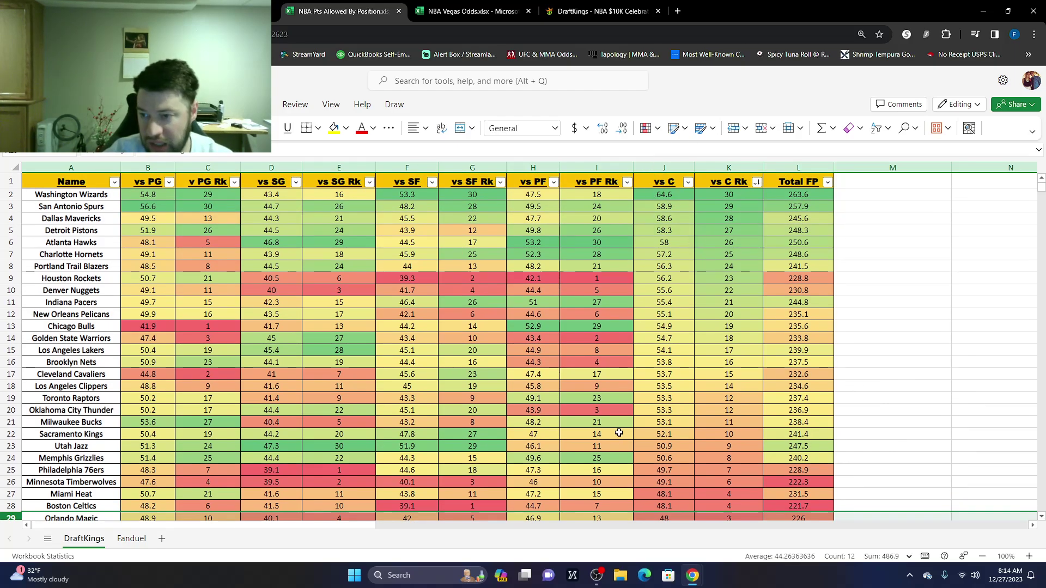
scroll(619, 432, down, 3)
scroll(641, 414, up, 3)
scroll(632, 412, down, 3)
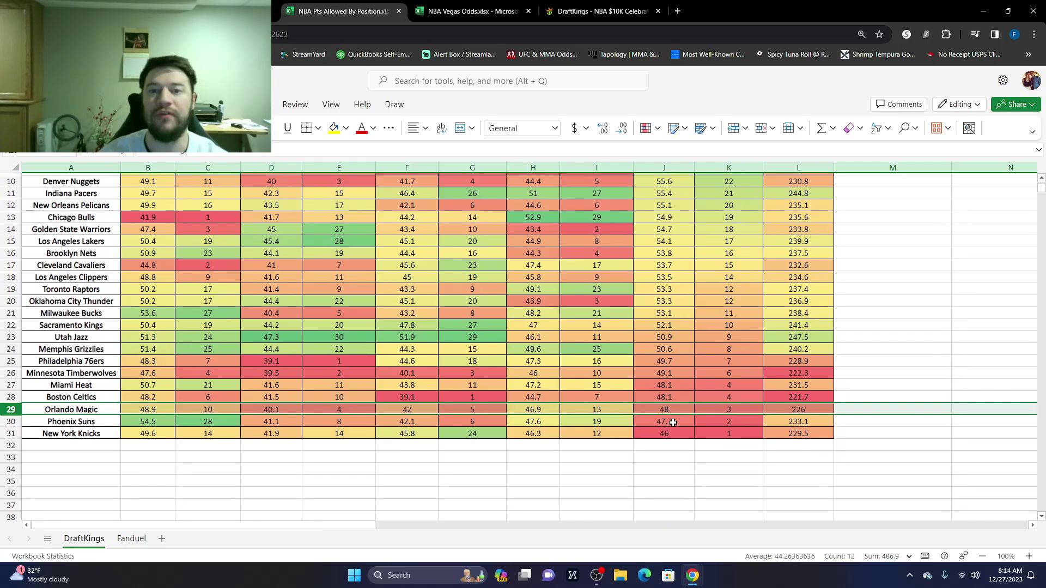
click(591, 18)
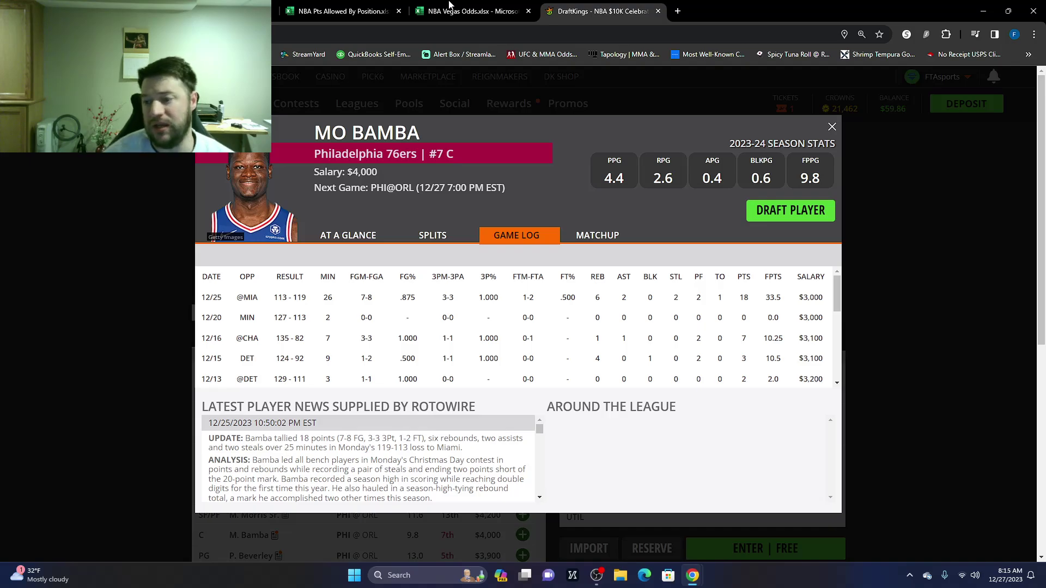
- Draft Mo Bamba at C for $4,000 and check the 76ers at Magic pace stats (224.5 over/under)
click(788, 218)
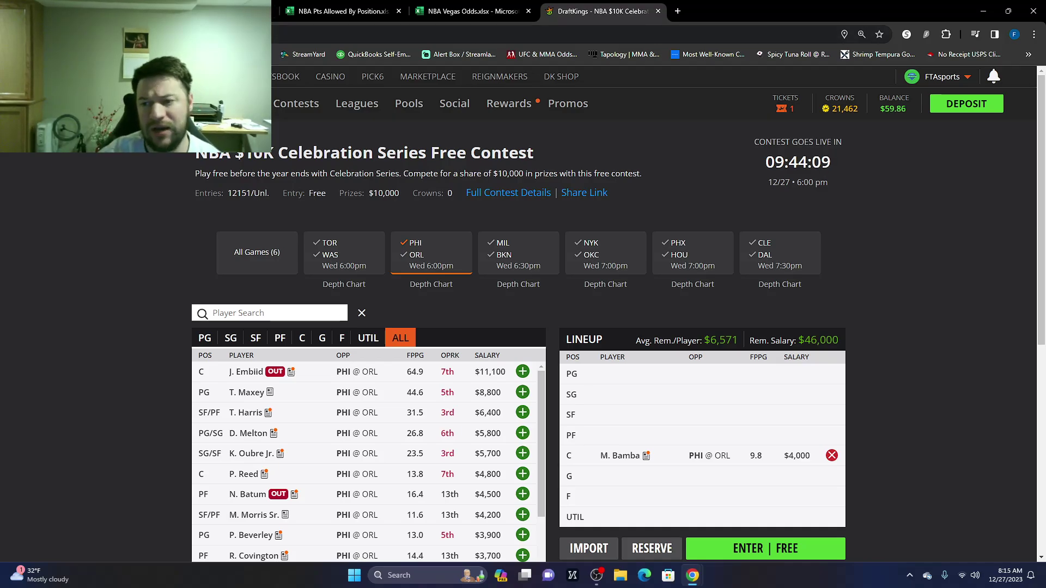
key(ctrl+1)
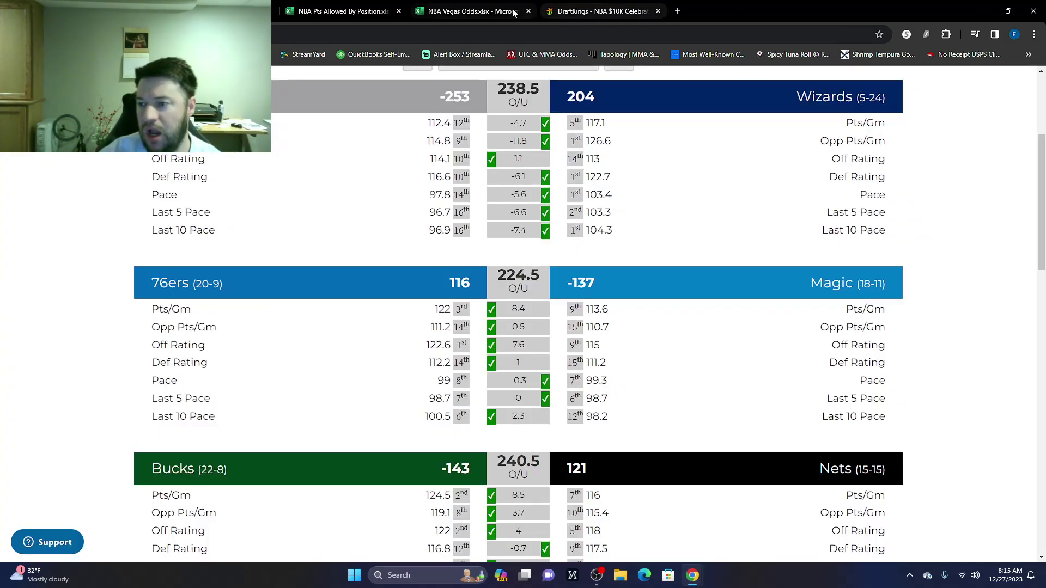
- Show players from all six games, check L. Doncic's card, the Vegas odds and matchup page
click(582, 11)
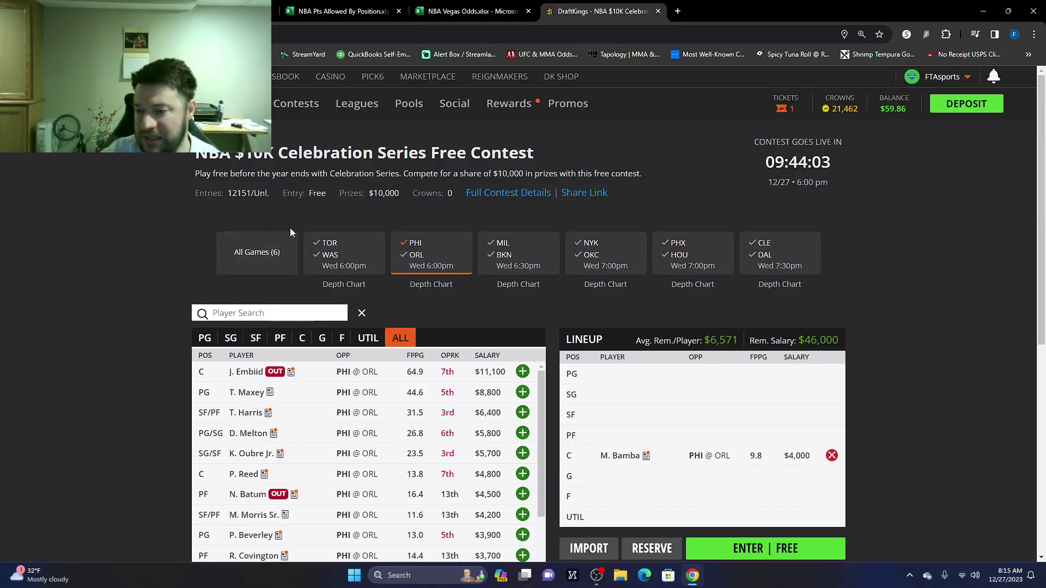
click(248, 255)
click(244, 372)
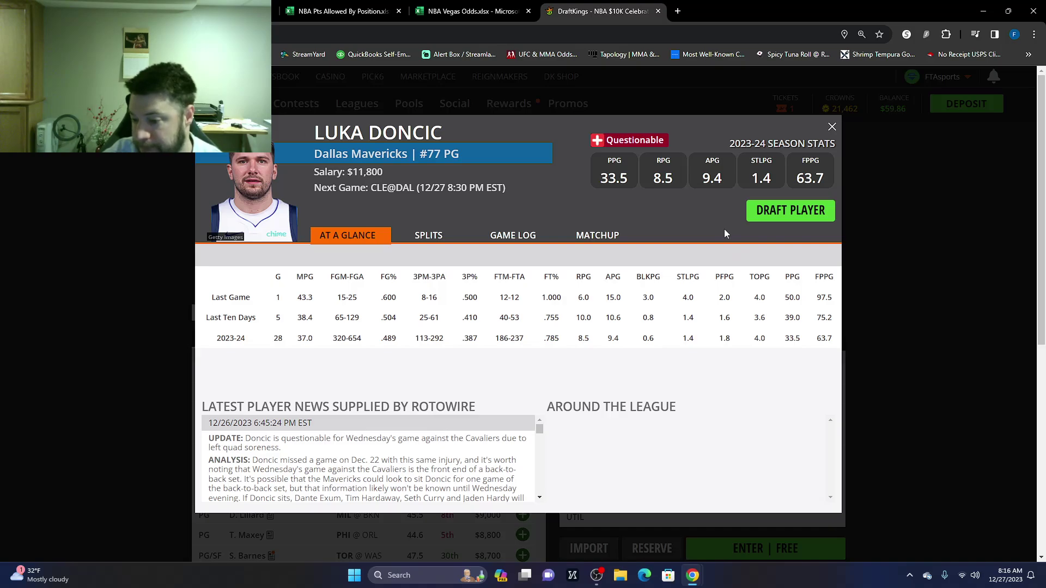
click(831, 127)
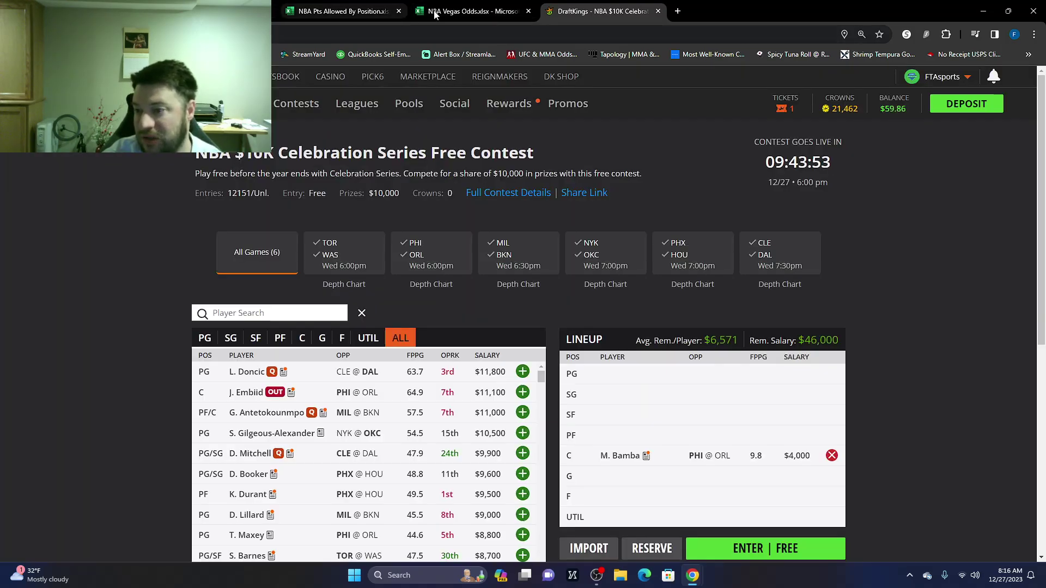
click(466, 11)
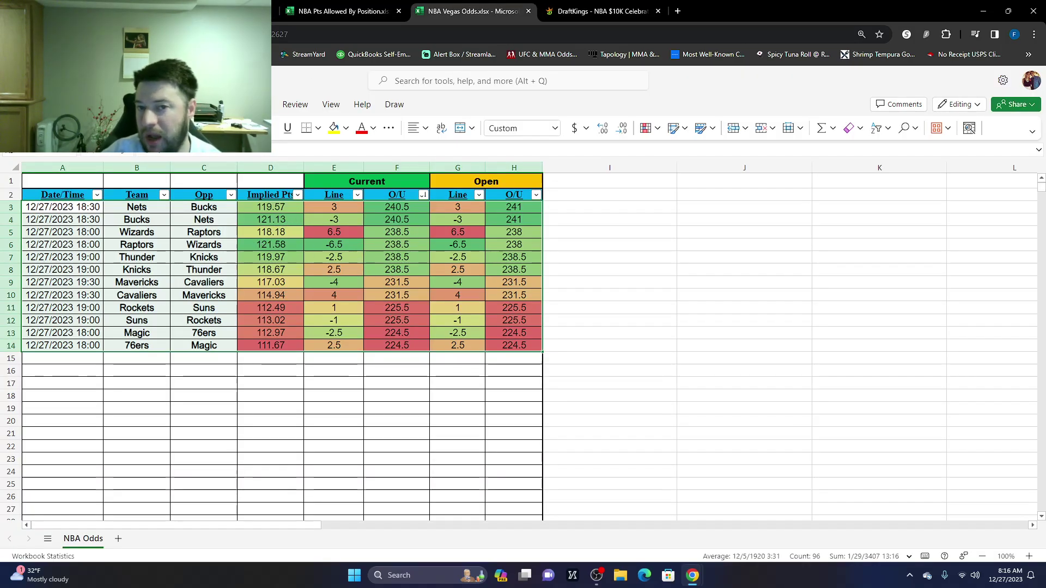
key(ctrl+shift+Tab)
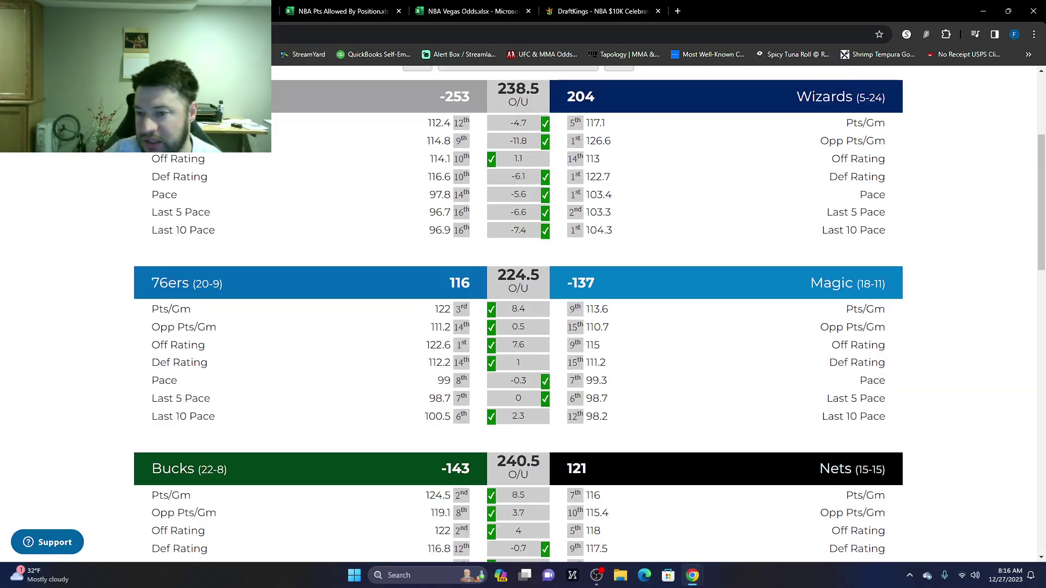
click(593, 13)
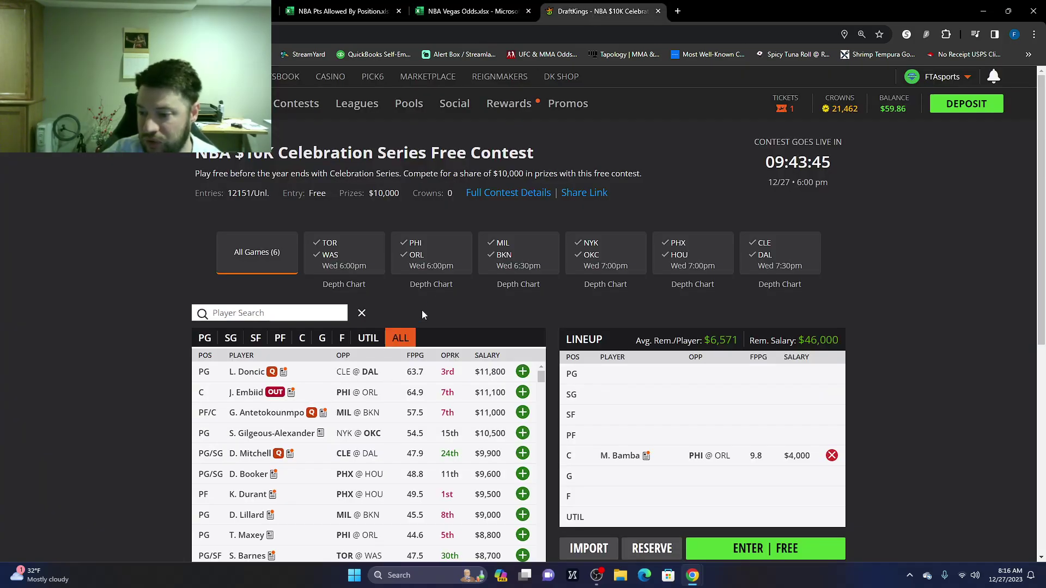
- Filter to the CLE @ DAL game and review J. Hardy's game log
click(763, 264)
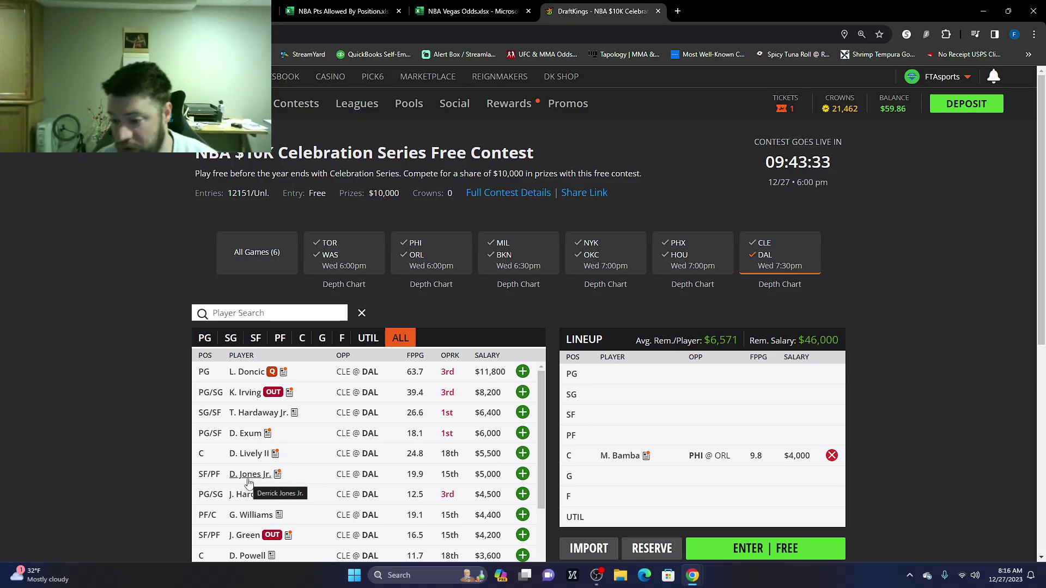
click(250, 494)
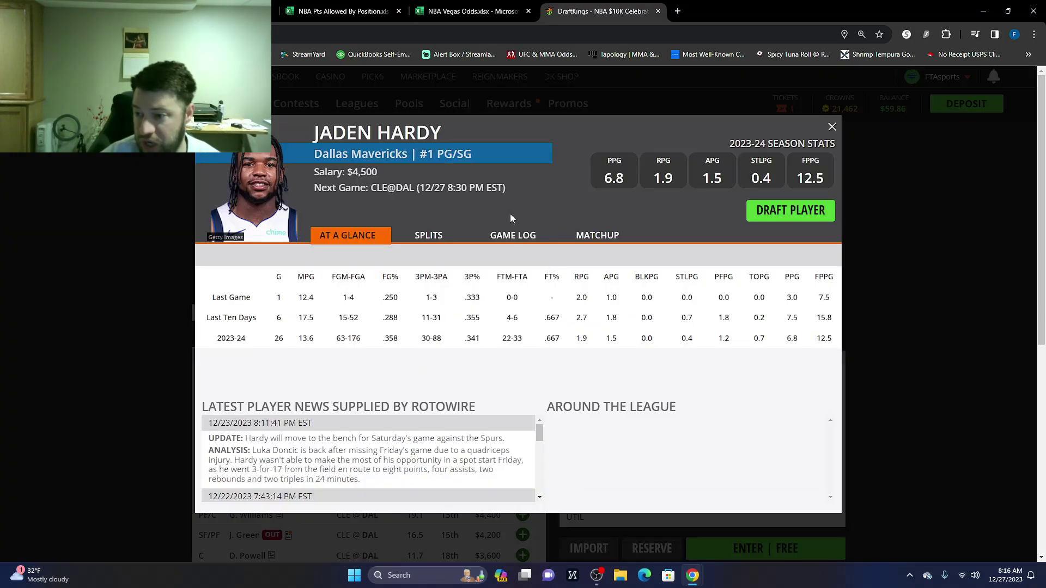
click(499, 239)
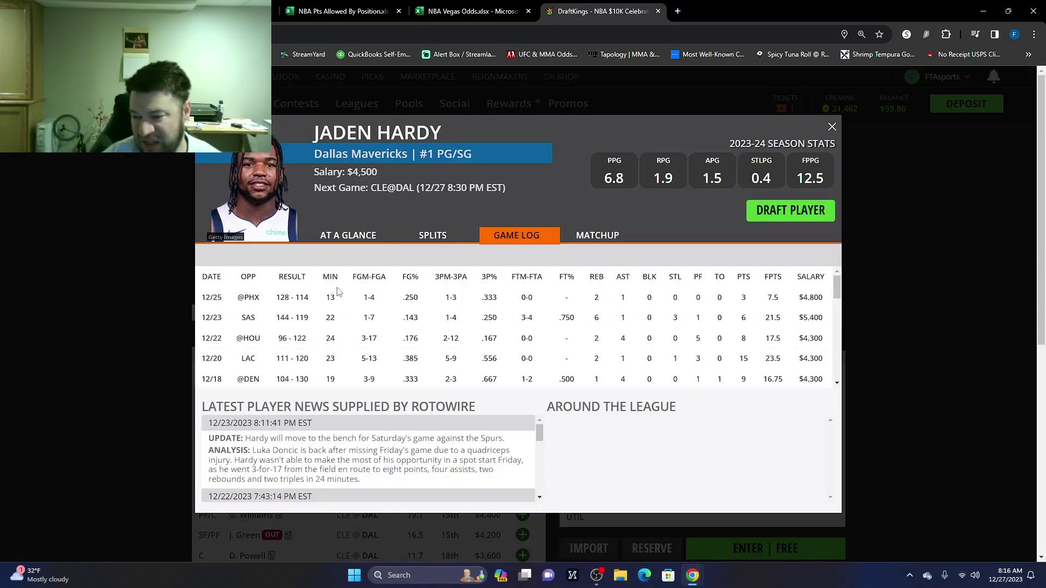
click(832, 127)
- Check G. Williams' and D. Powell's game logs, then list players from all six games again
click(251, 516)
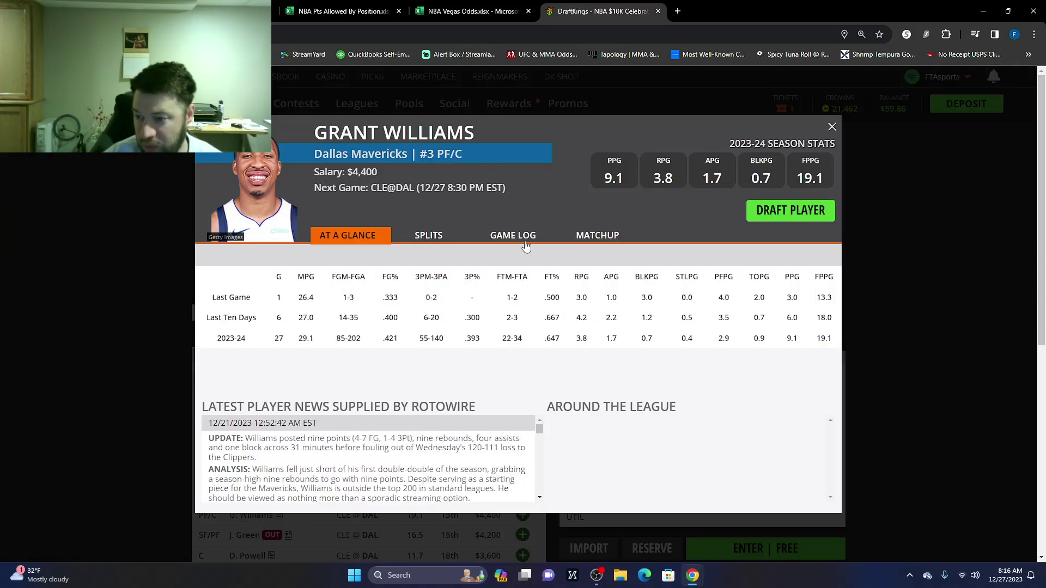
click(509, 238)
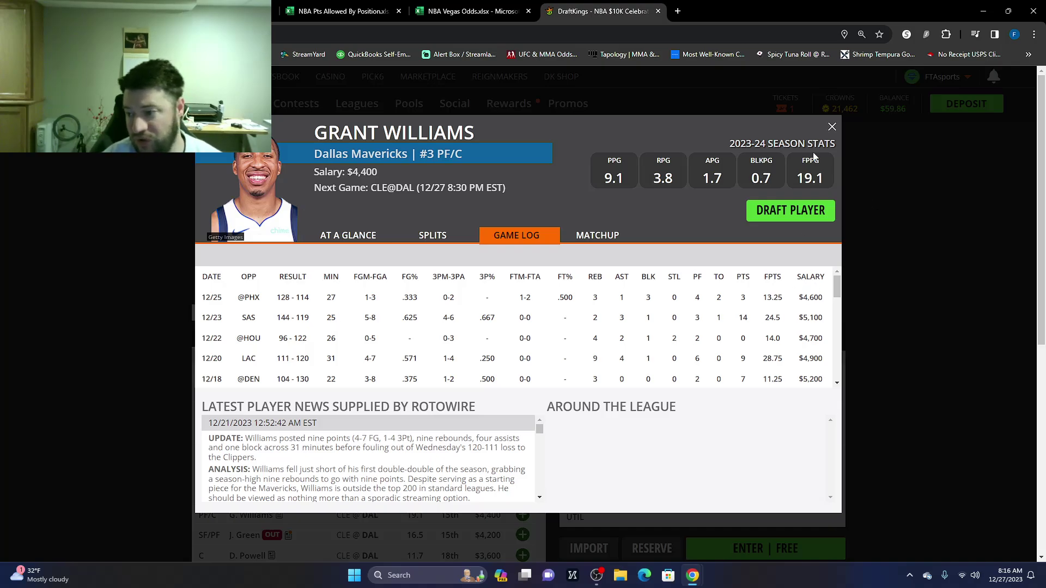
click(832, 129)
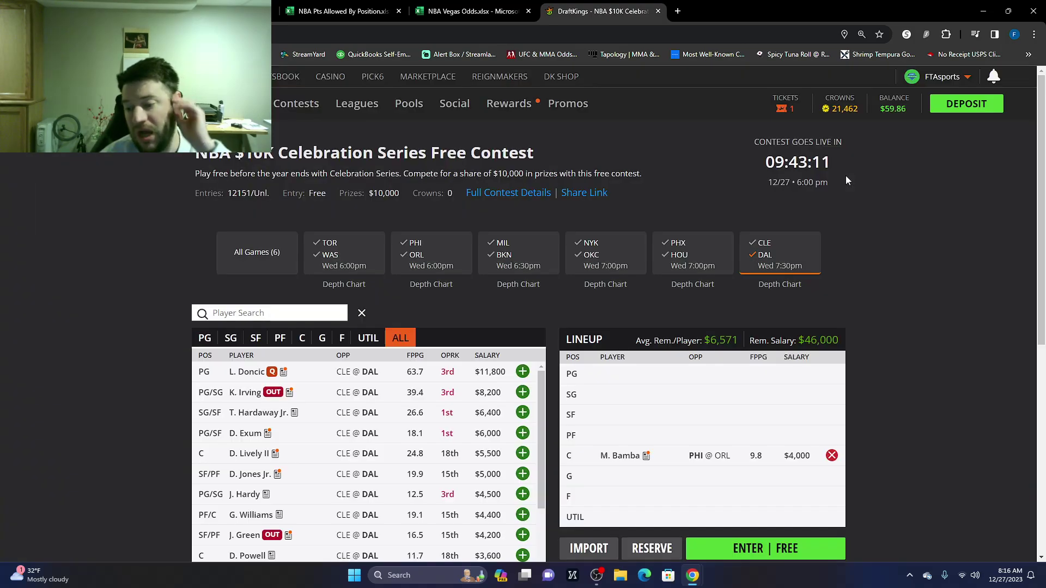
scroll(246, 436, down, 2)
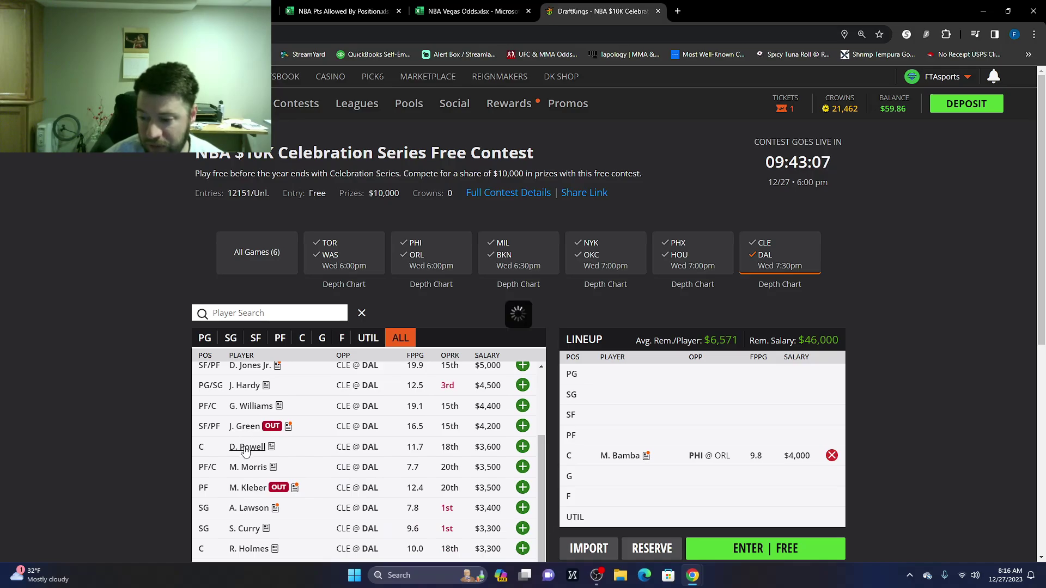
click(246, 447)
click(516, 235)
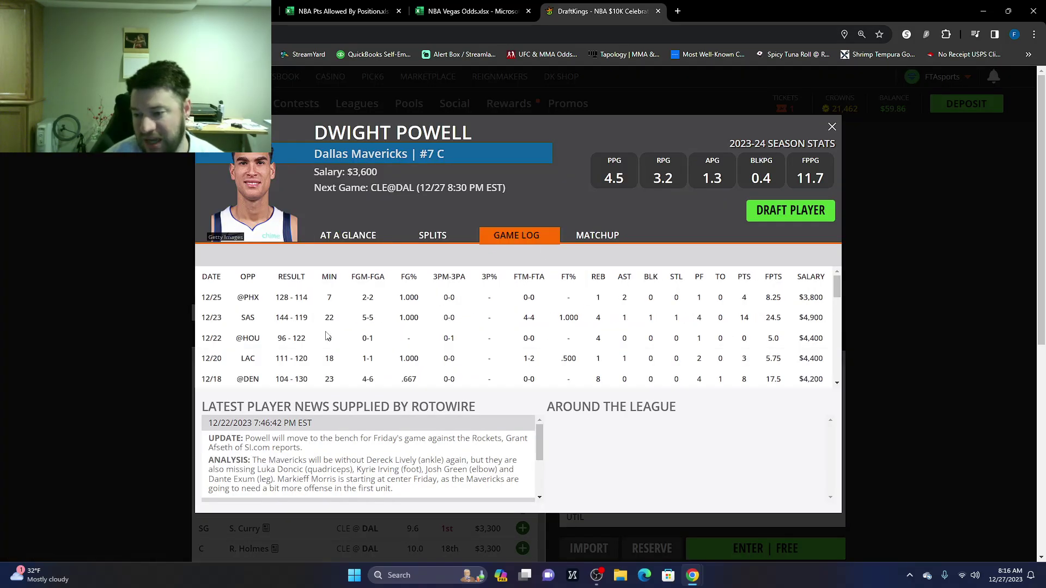
click(831, 128)
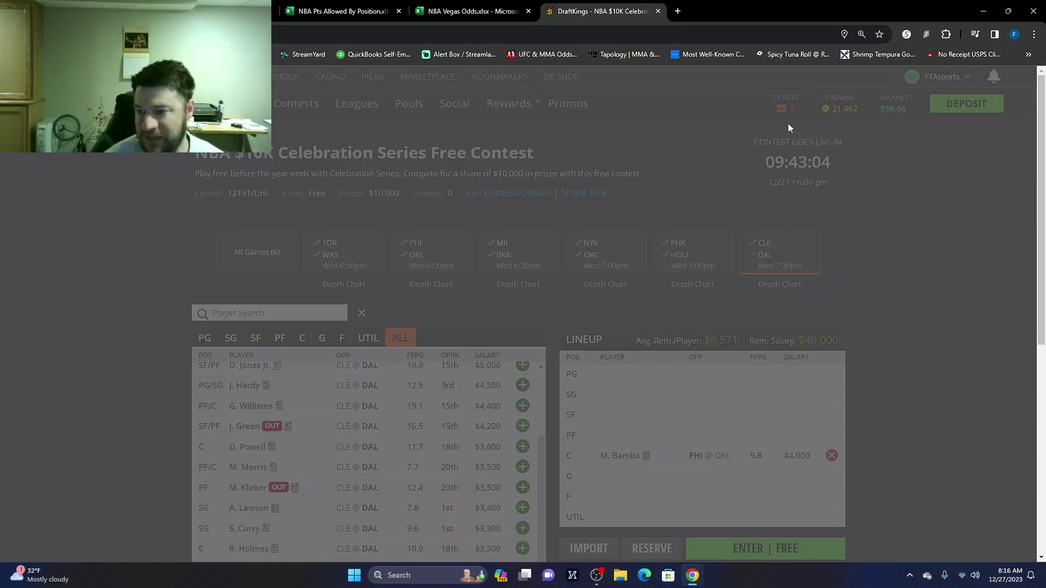
click(275, 256)
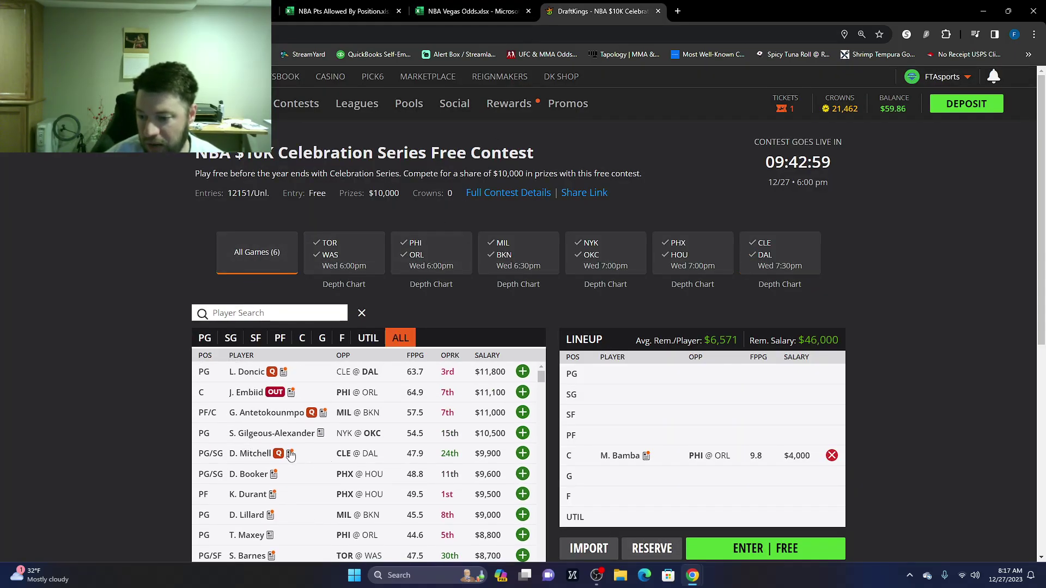
- After a look at D. Mitchell, filter to CLE @ DAL and view T. Thompson's game log
click(246, 454)
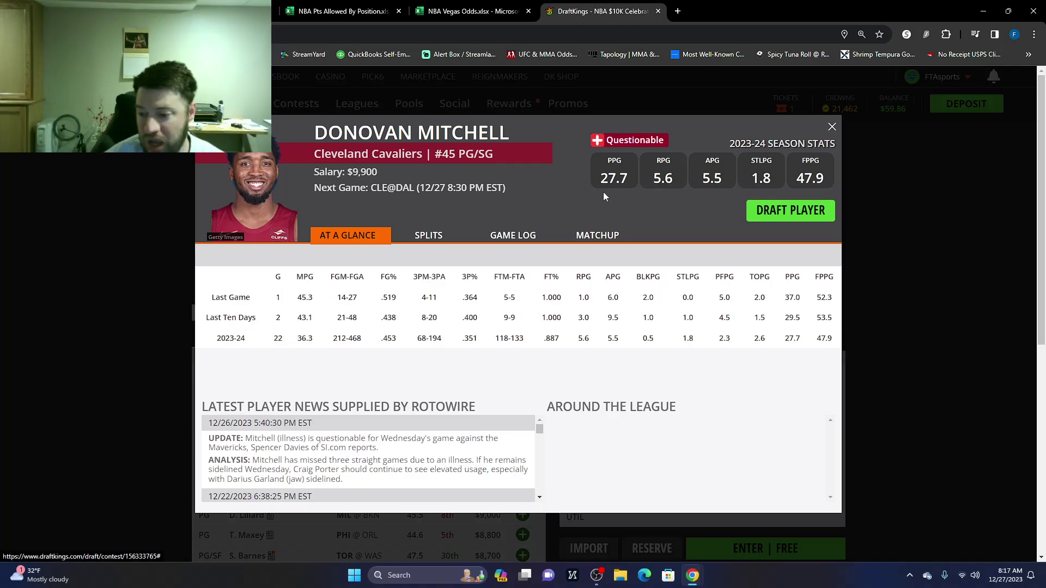
click(832, 127)
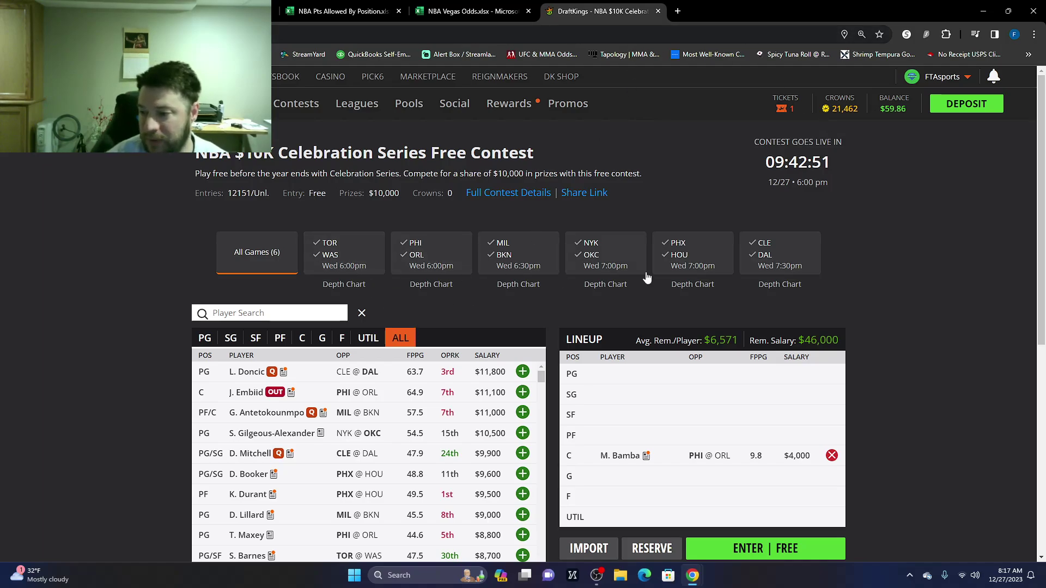
click(762, 248)
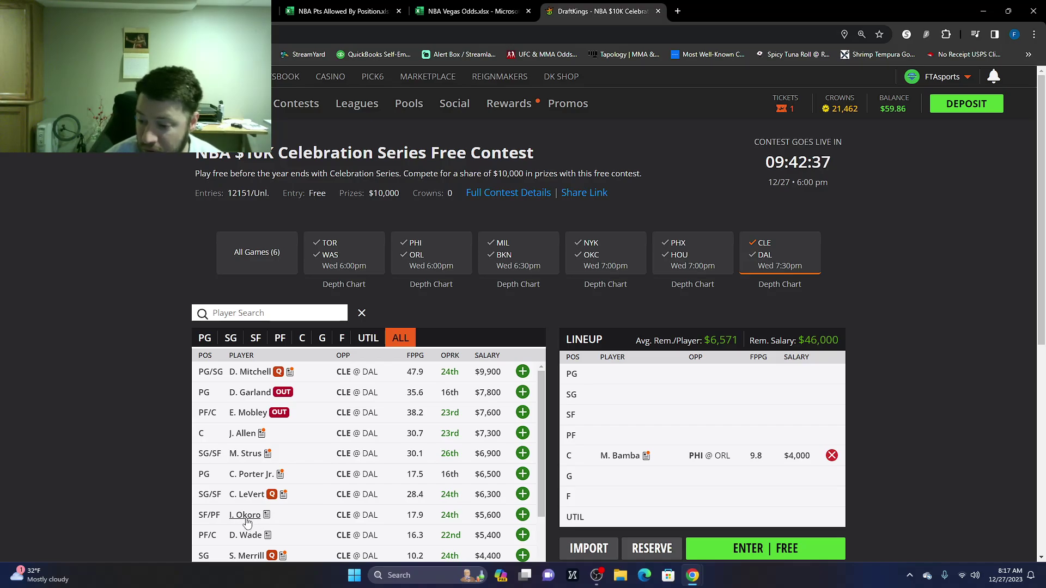
scroll(245, 523, down, 1)
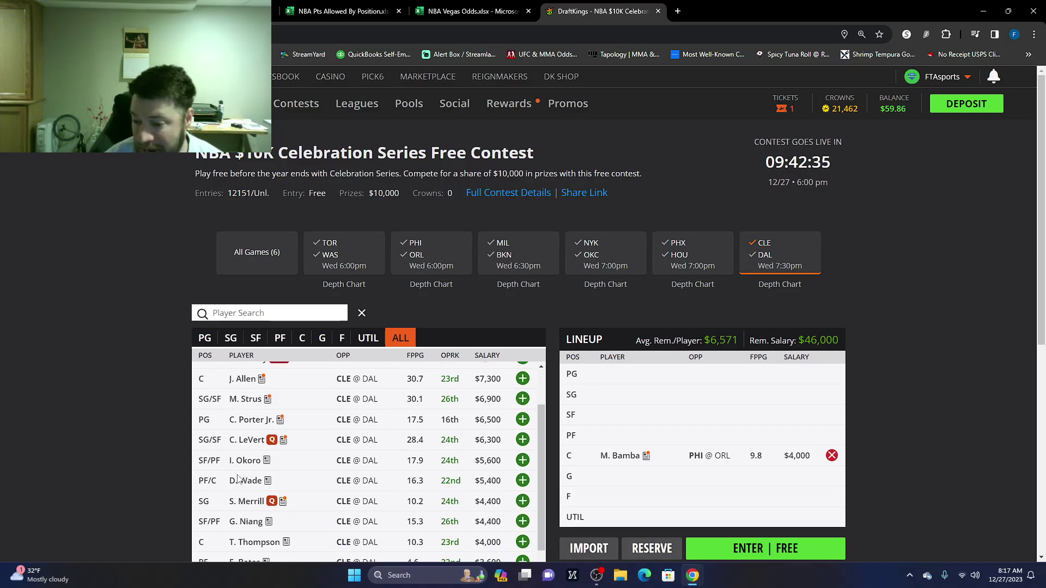
scroll(239, 482, down, 1)
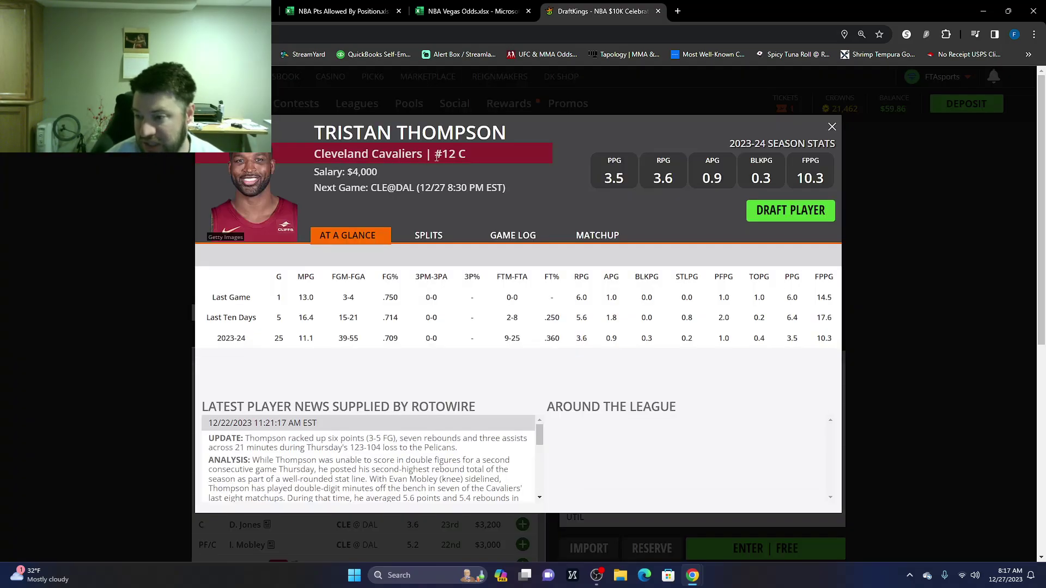
click(521, 236)
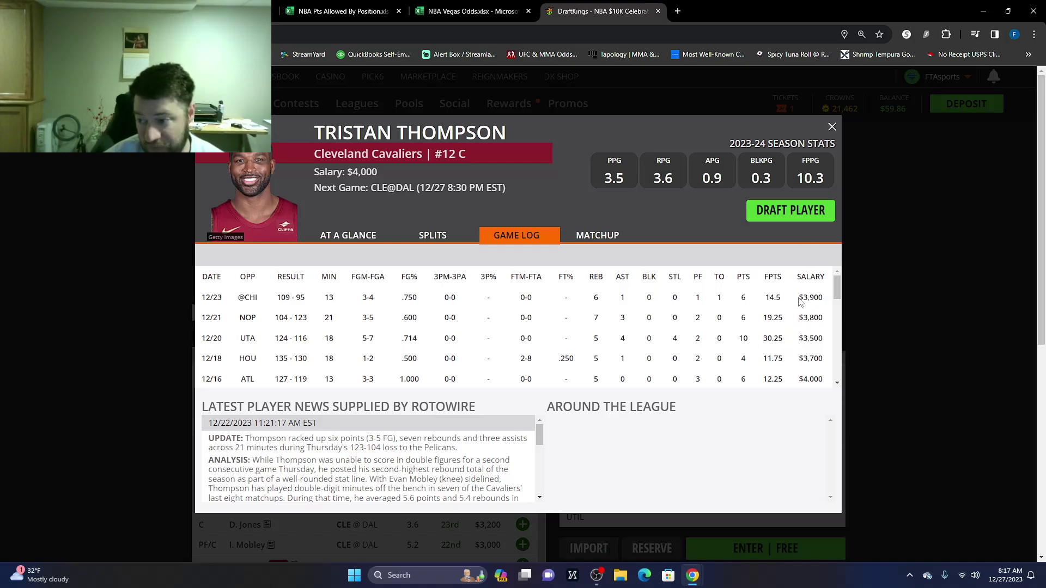
click(496, 14)
- Check the Dallas Mavericks row in the NBA Pts Allowed By Position sheet, then go back to DraftKings
click(344, 11)
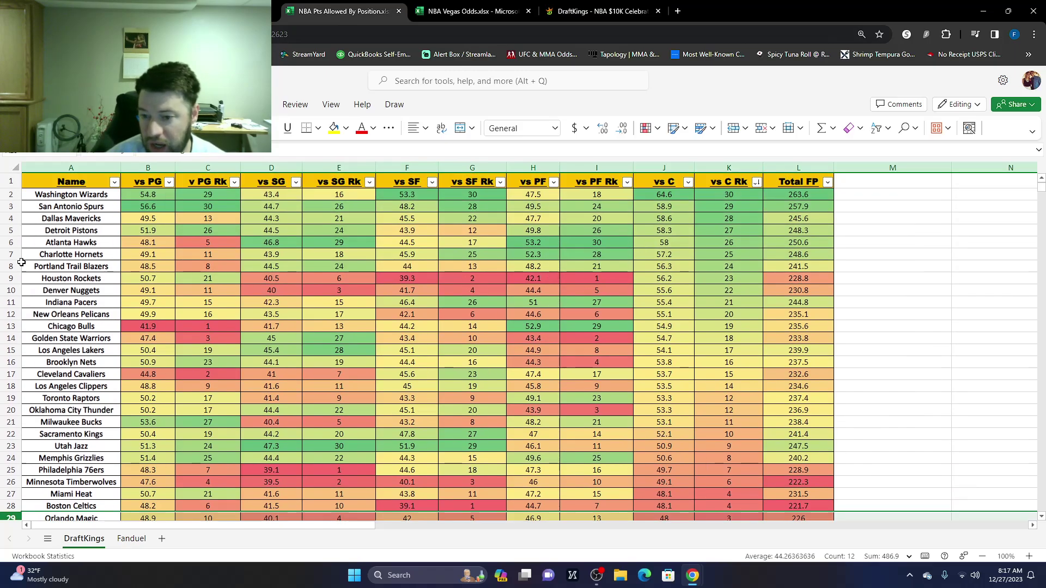
click(9, 218)
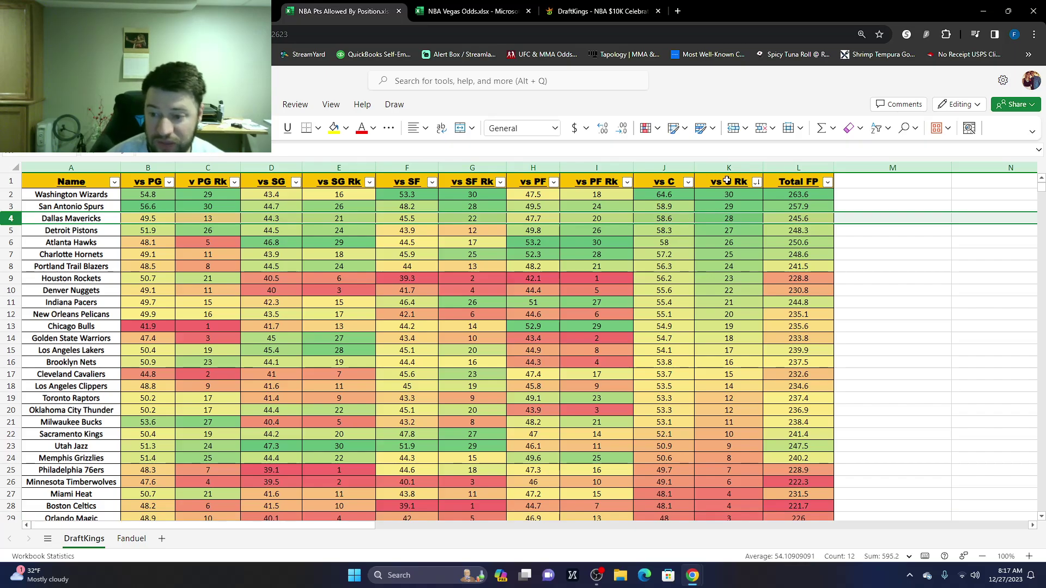
click(621, 14)
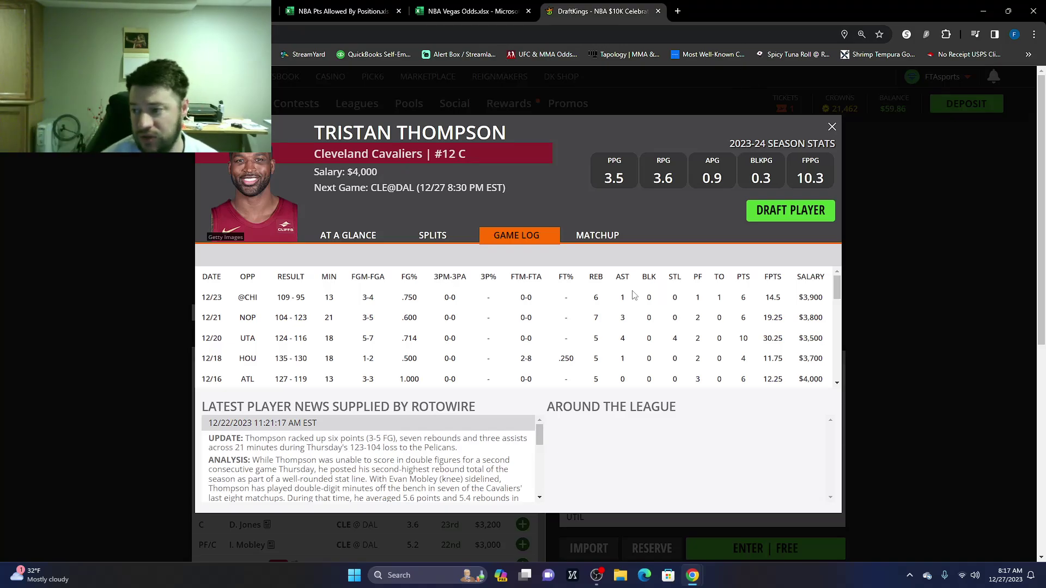
- Draft Tristan Thompson into UTIL at $4,000 and list players from all six games again
click(790, 211)
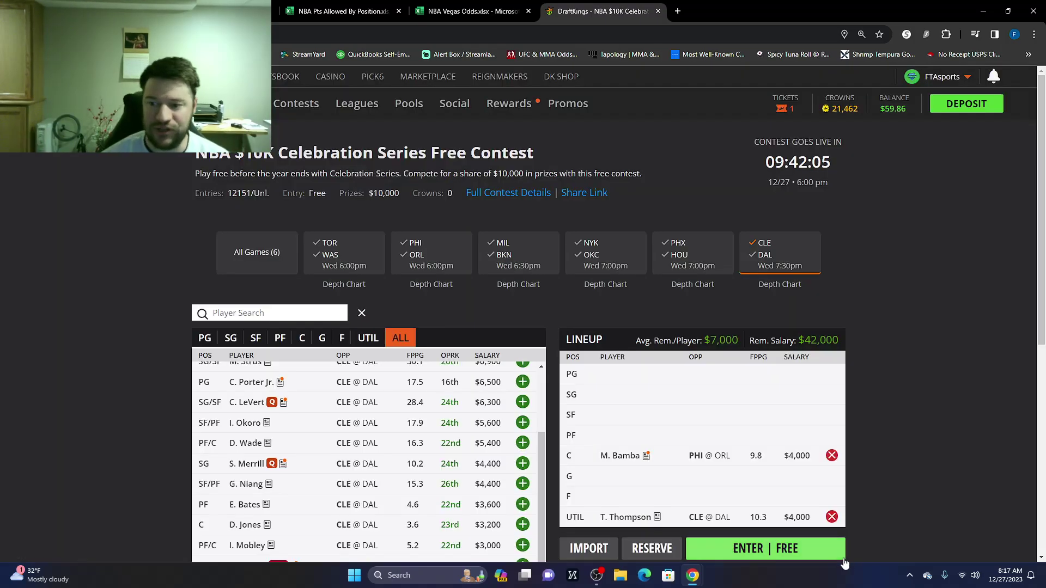
scroll(312, 423, up, 2)
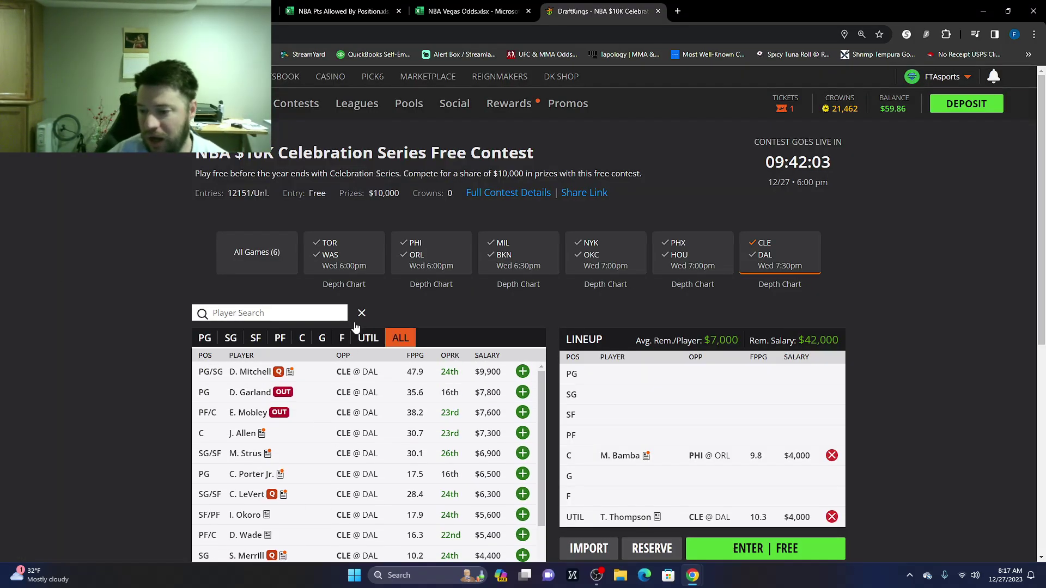
click(251, 268)
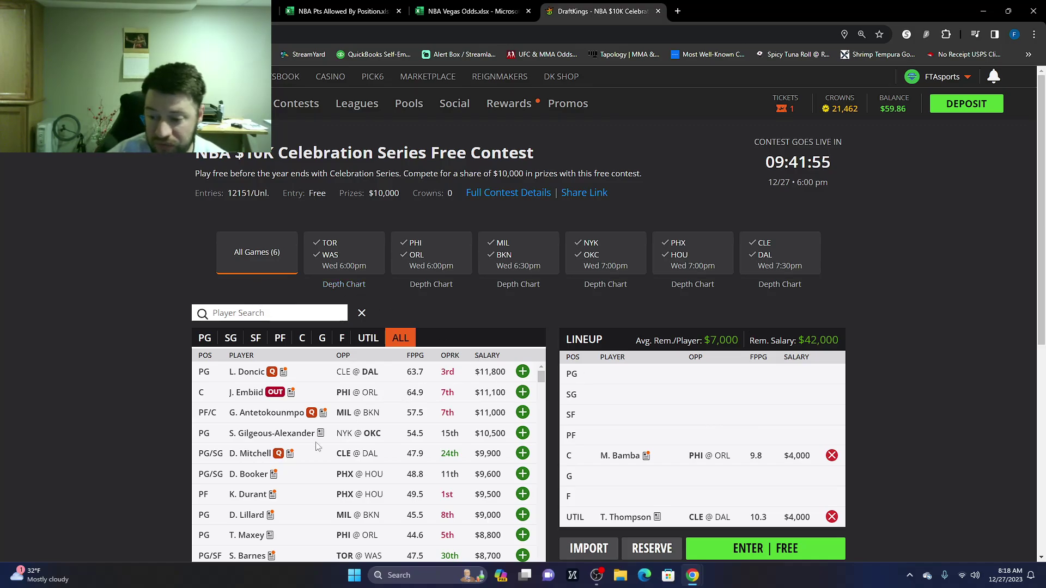
scroll(390, 414, down, 2)
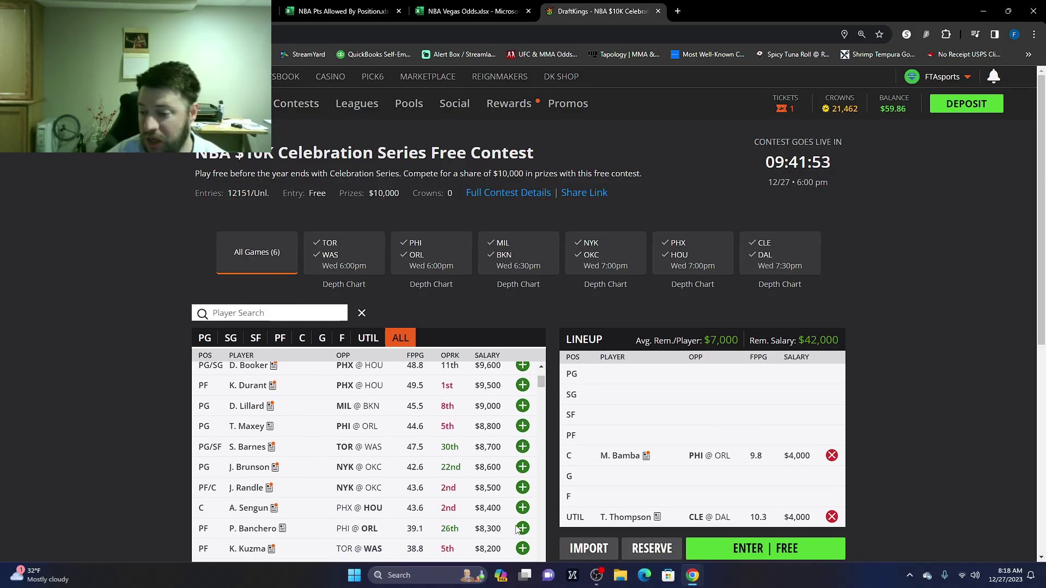
scroll(394, 506, up, 2)
scroll(392, 506, down, 3)
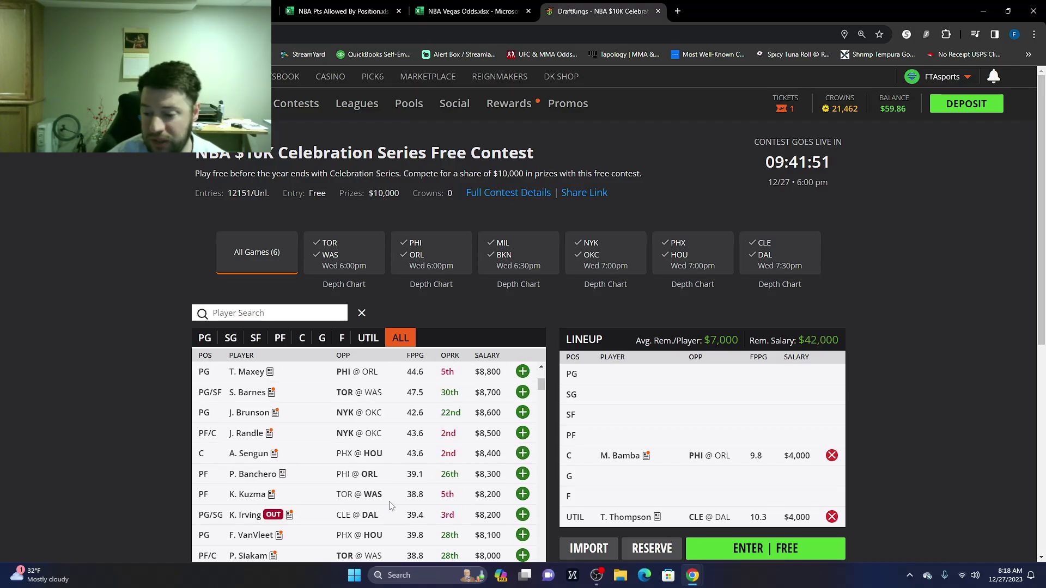
scroll(433, 371, up, 3)
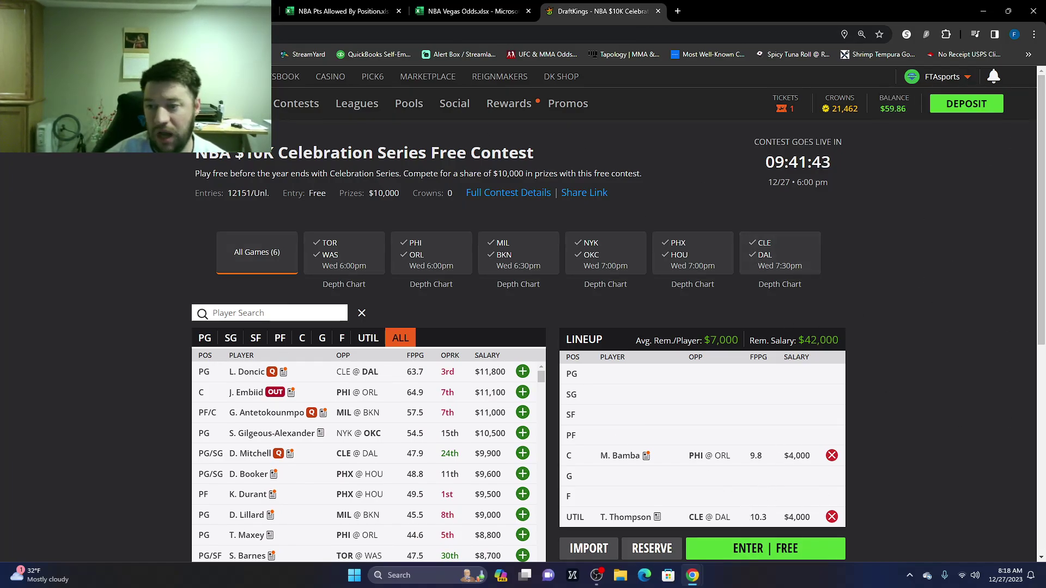
key(ctrl+Tab)
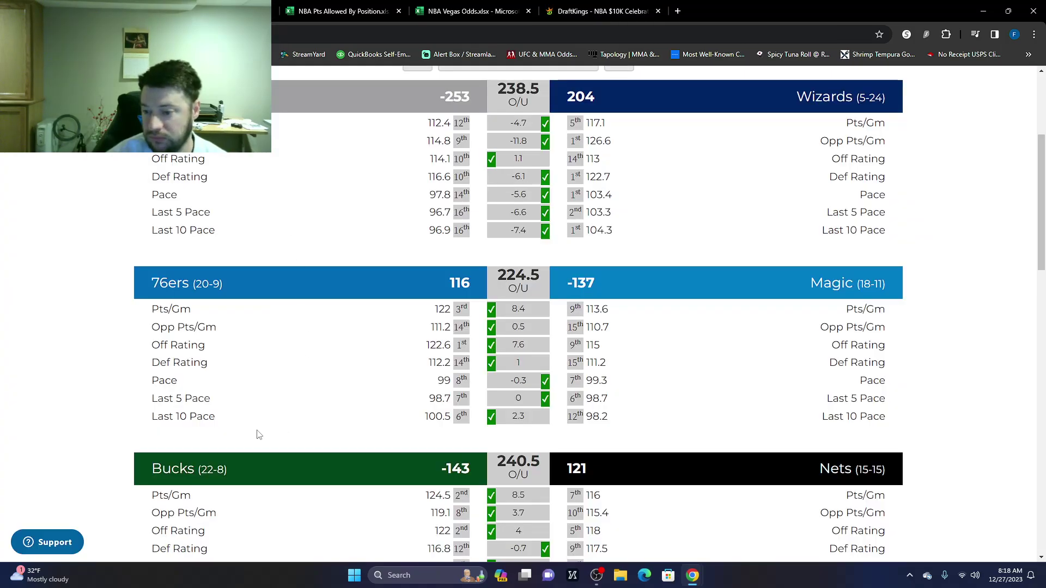
scroll(258, 434, down, 5)
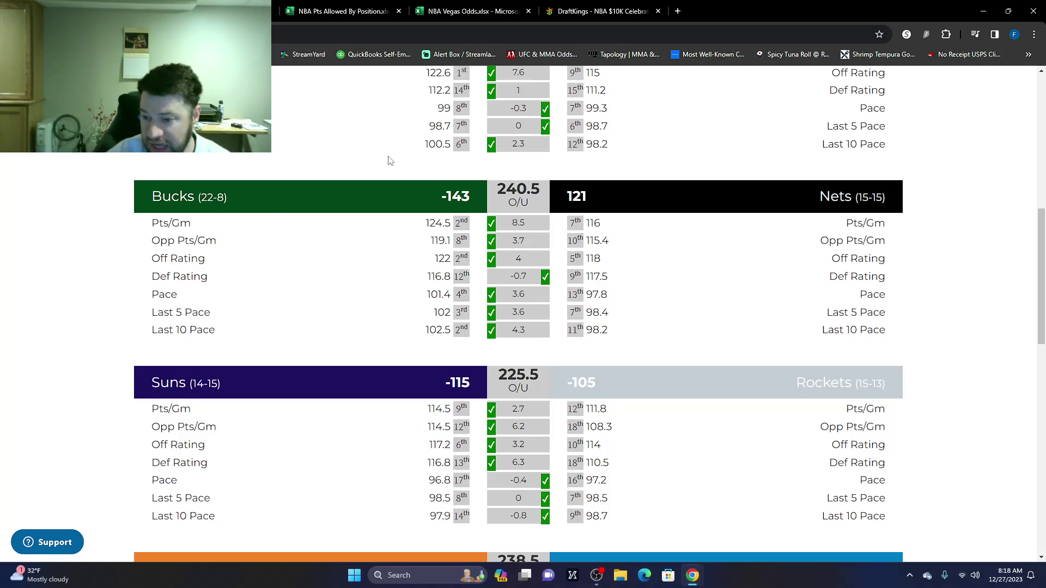
click(599, 11)
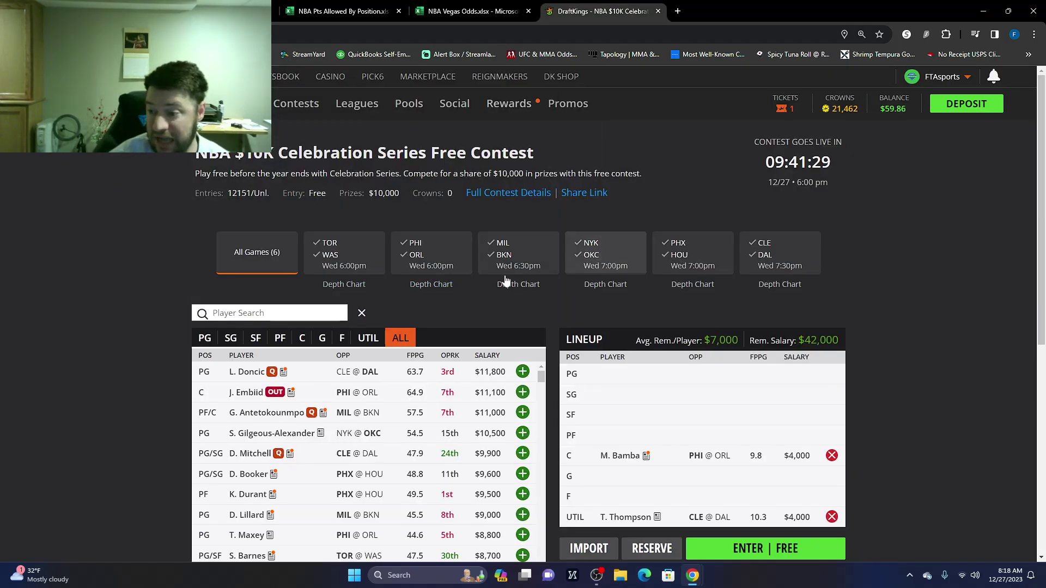
click(499, 260)
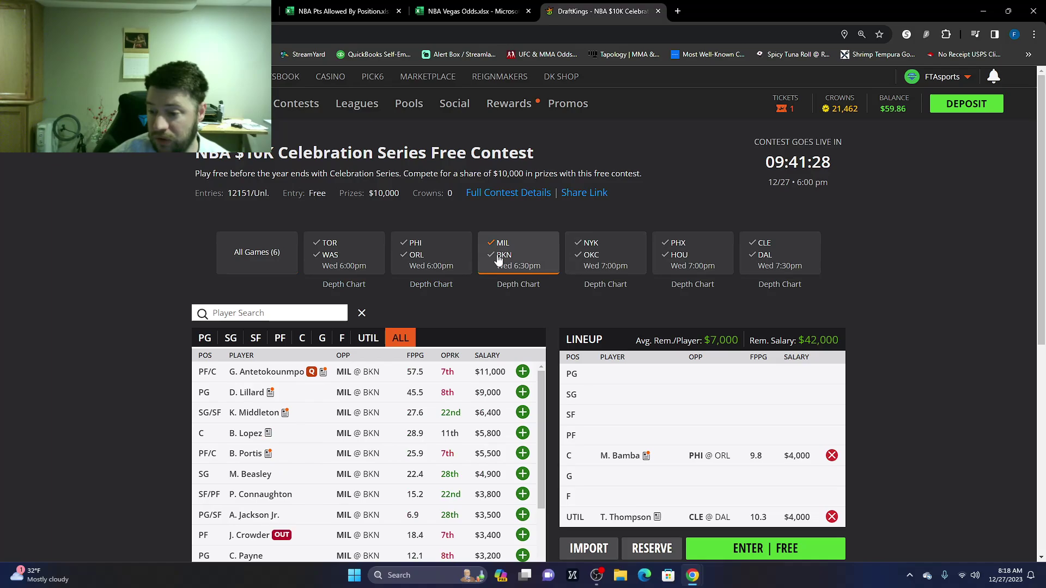
click(247, 474)
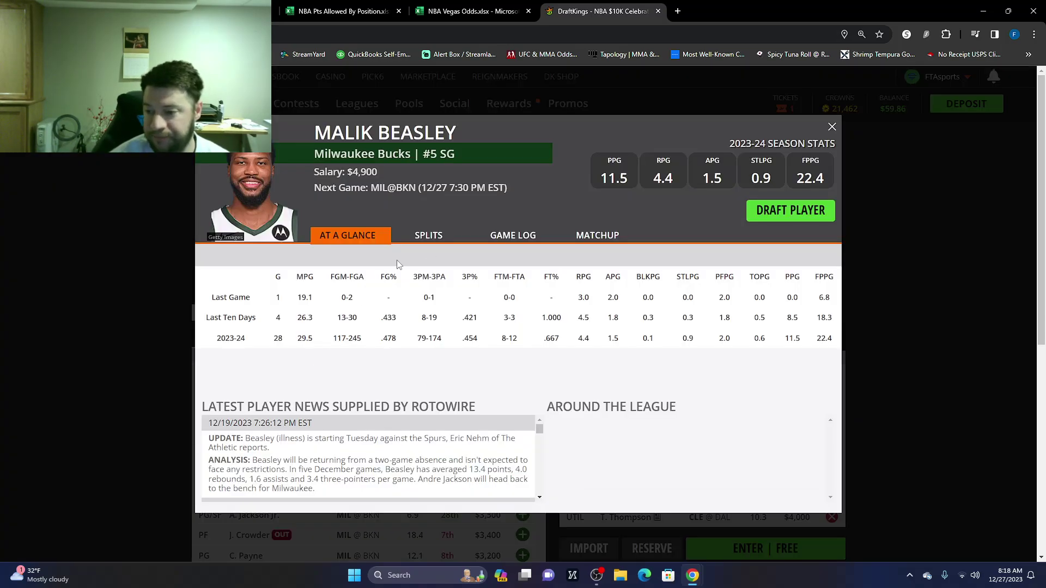
click(517, 237)
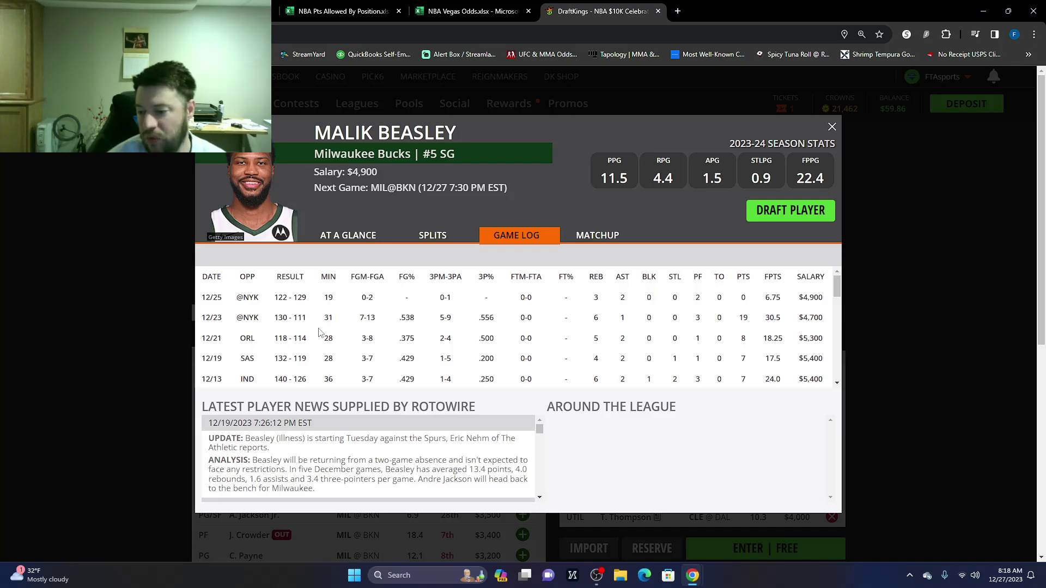
- Close Beasley's card and bring up the Suns–Rockets (225.5) and Knicks–Thunder (238.5) matchup tables
click(832, 127)
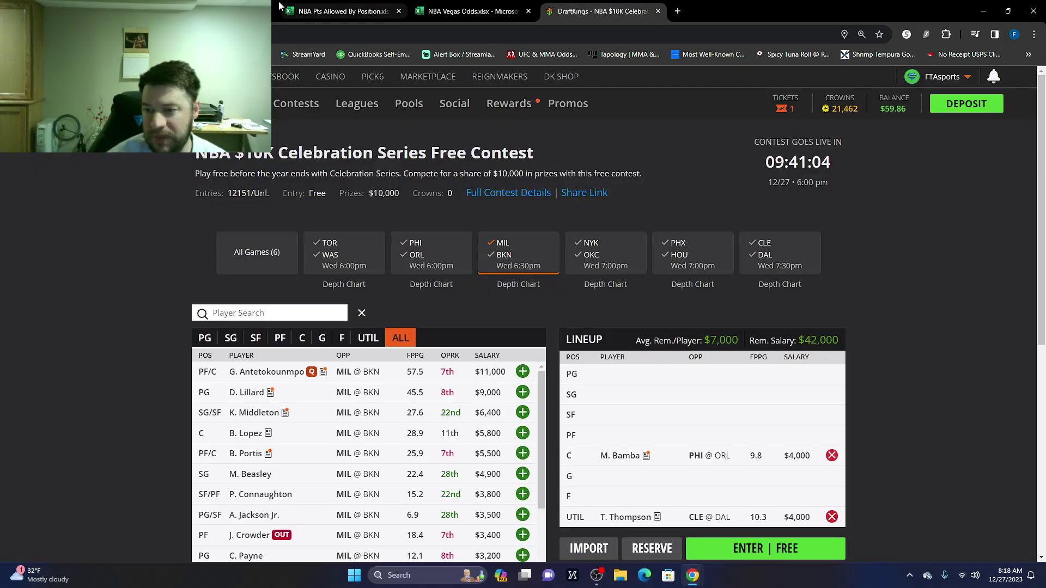
key(ctrl+1)
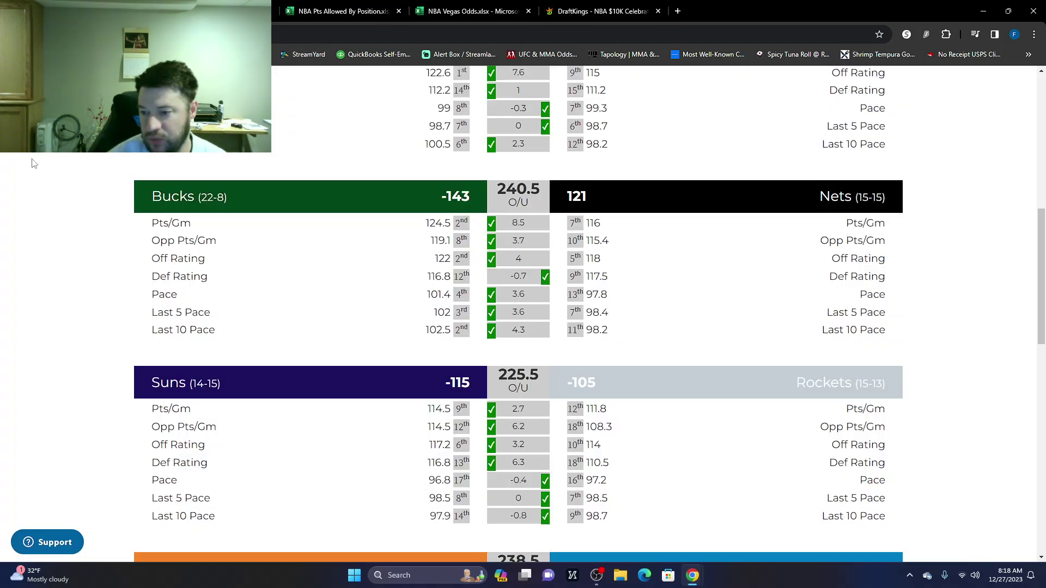
scroll(285, 516, down, 3)
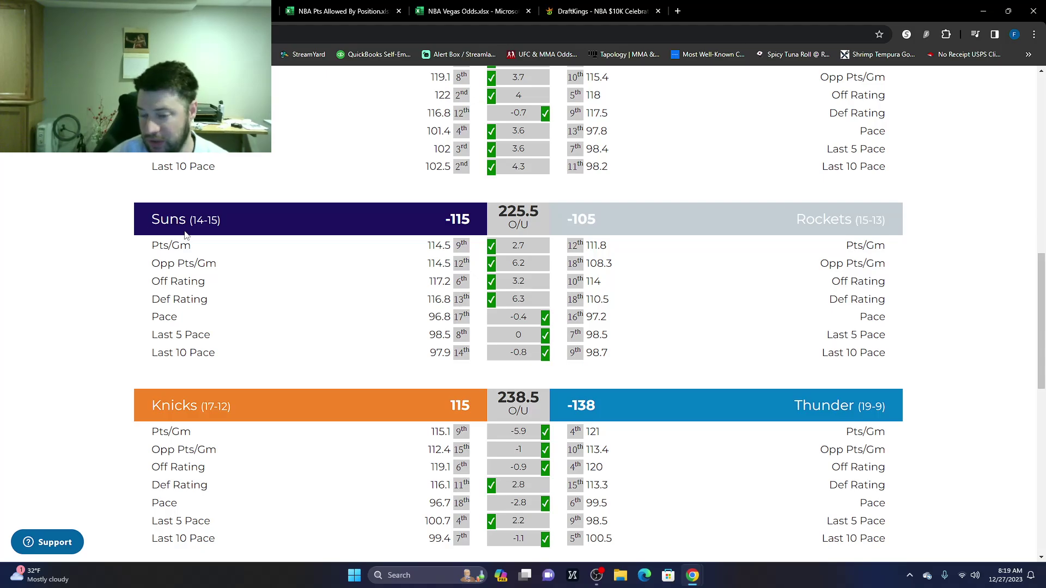
- Add D. Booker at PG for $9,600 from the All Games pool, leaving $32,400
click(616, 6)
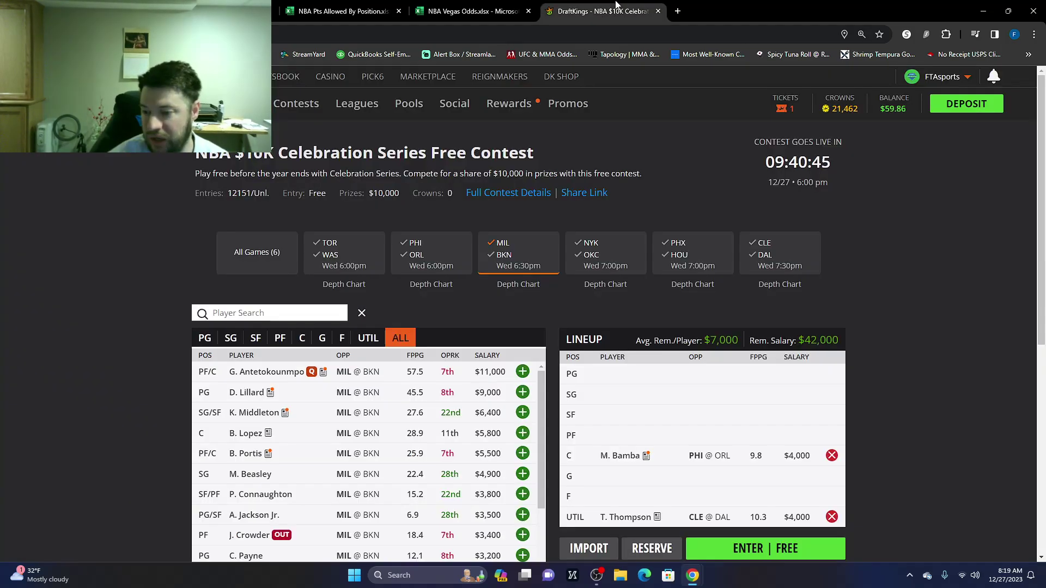
click(275, 266)
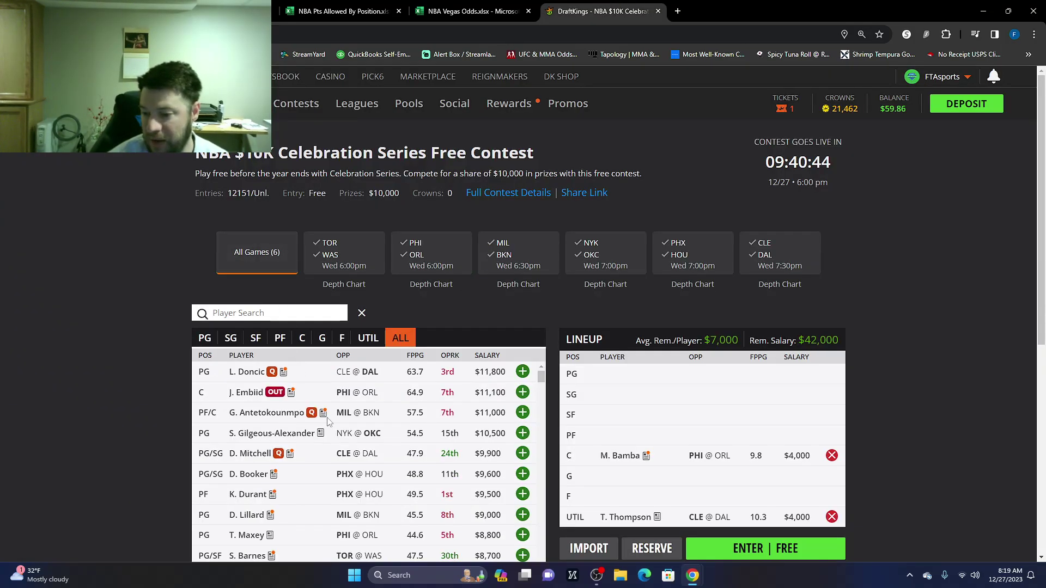
click(523, 474)
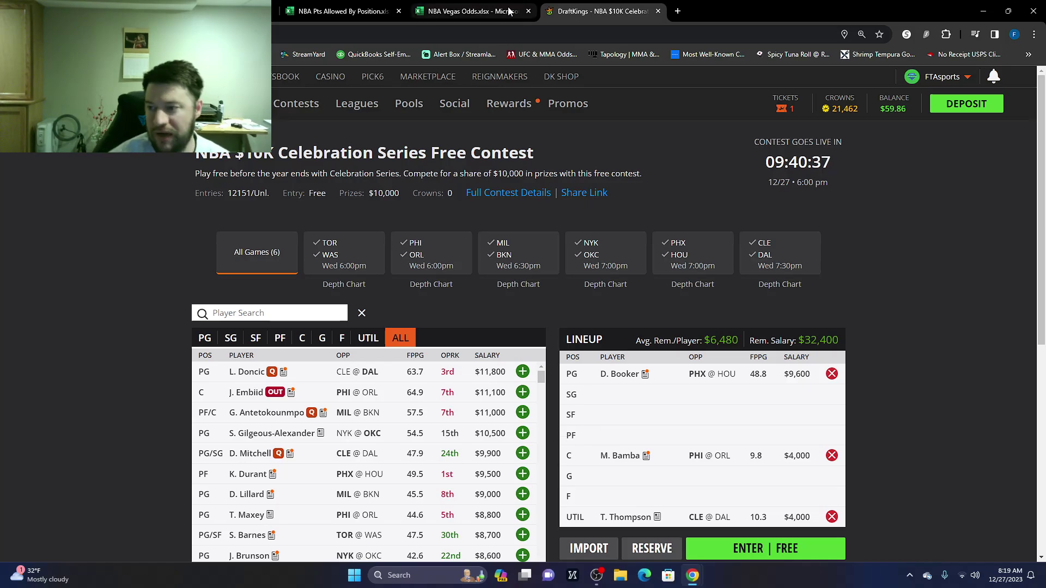
key(alt+Tab)
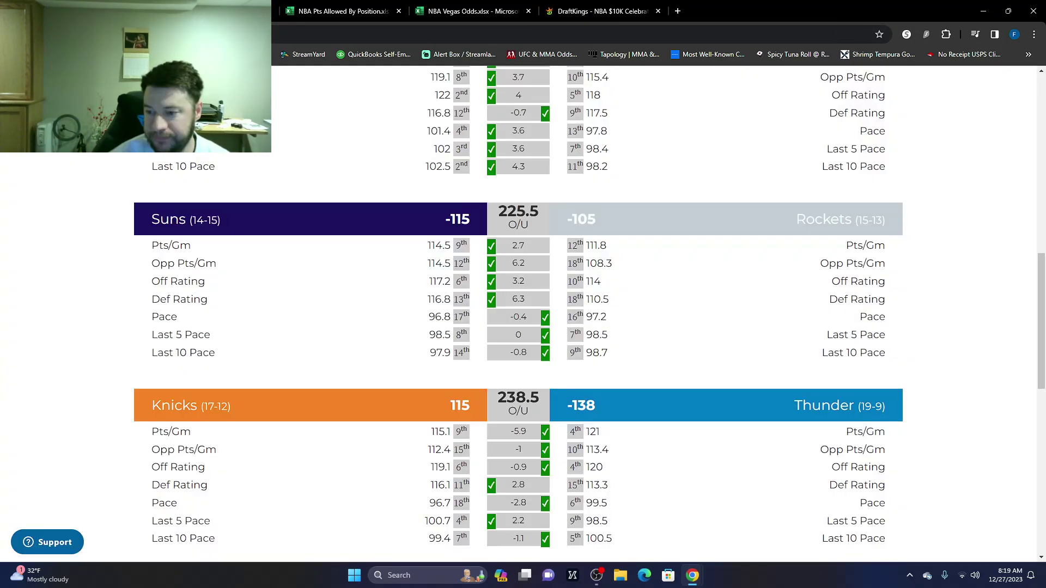
scroll(453, 367, down, 5)
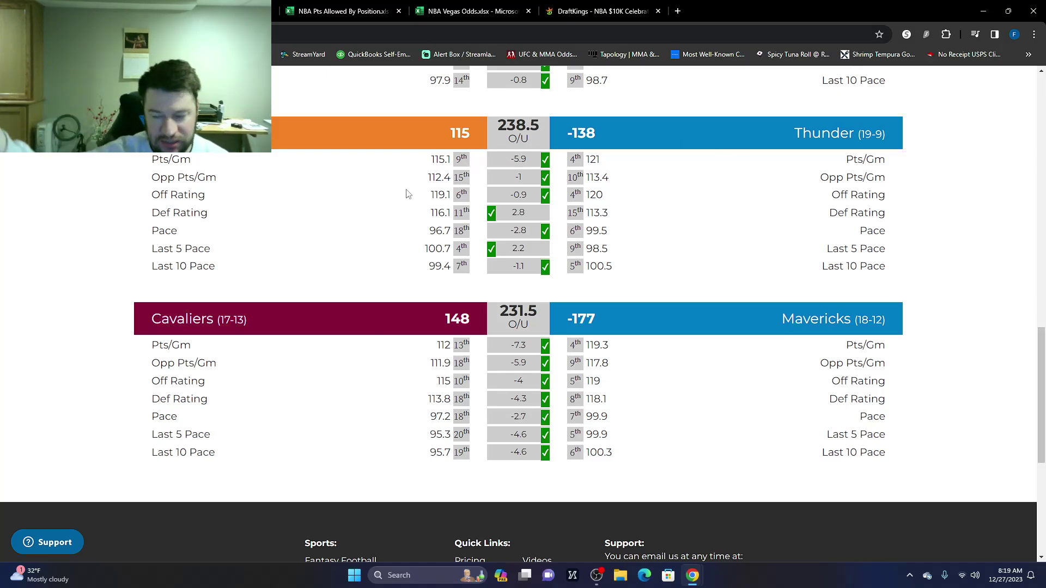
click(599, 11)
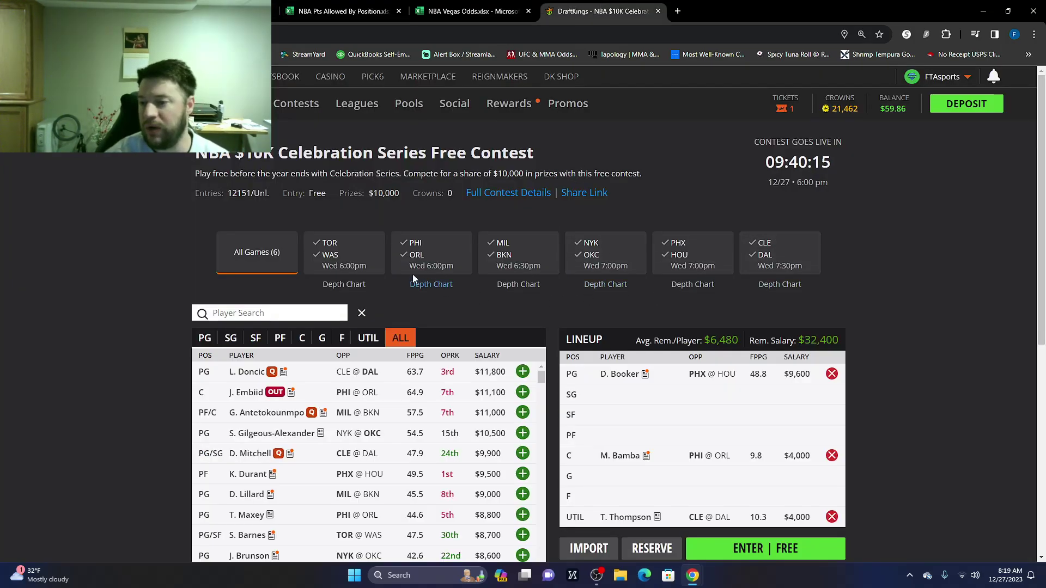
- Filter the pool to the NYK @ OKC game and review C. Holmgren's game log
click(602, 265)
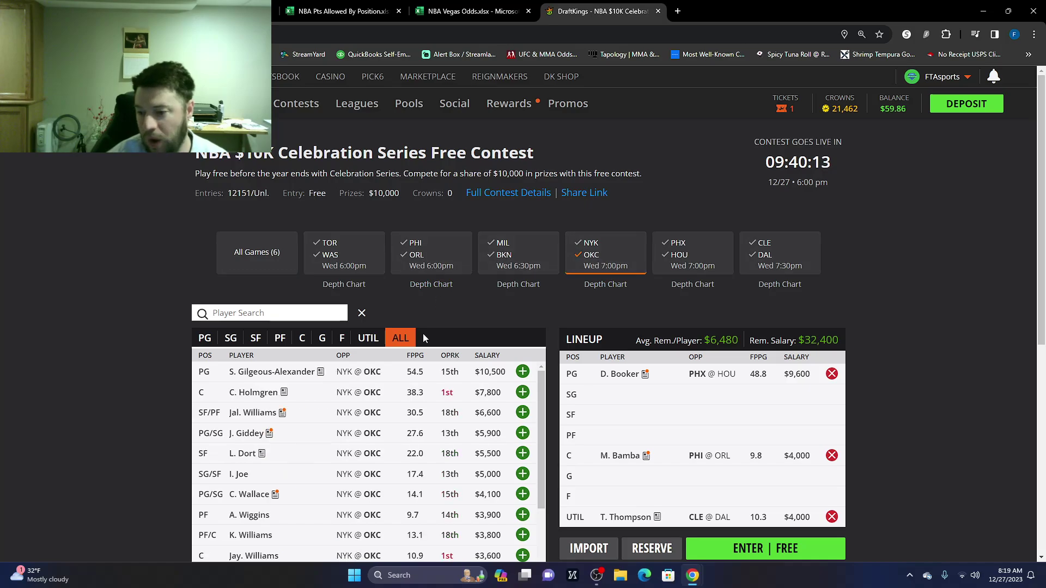
click(254, 393)
click(506, 237)
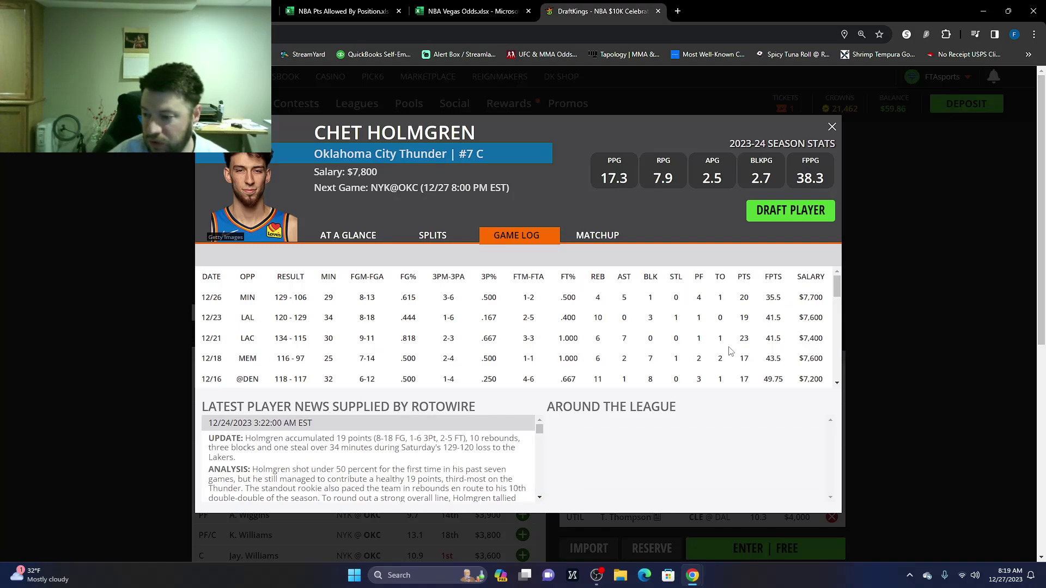
scroll(414, 338, down, 1)
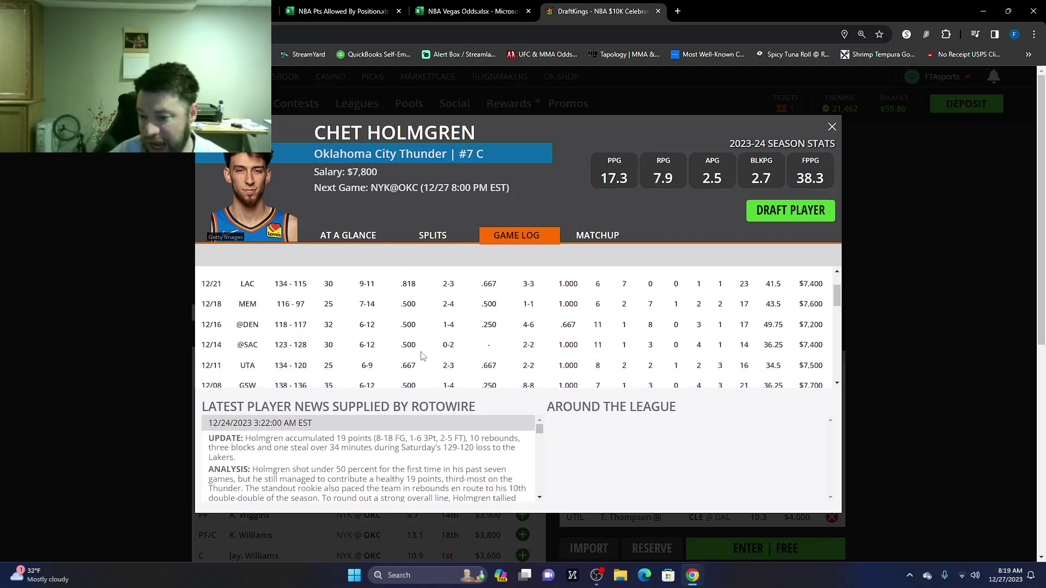
scroll(234, 369, down, 1)
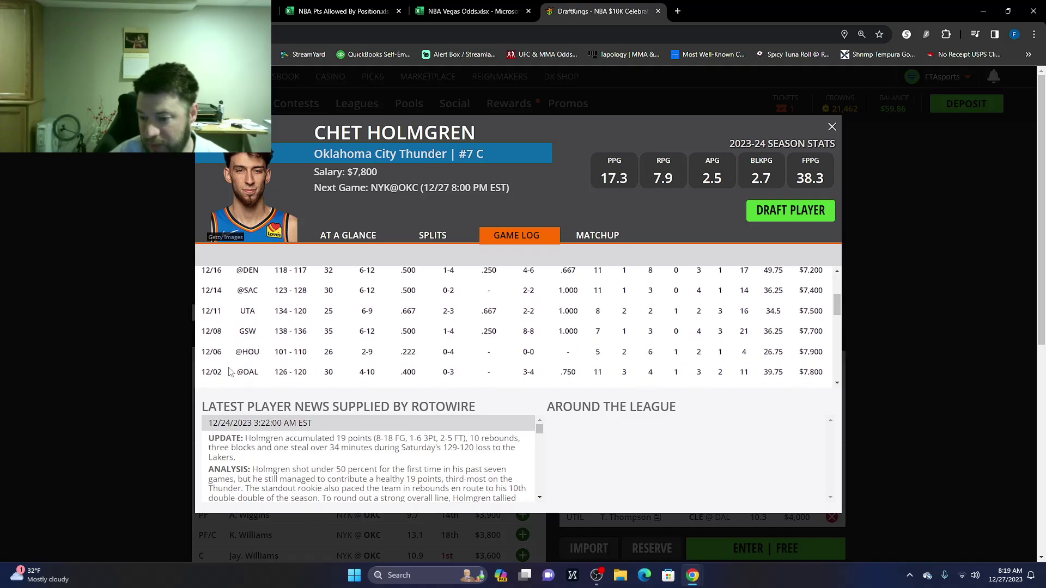
scroll(230, 372, down, 1)
scroll(230, 371, up, 1)
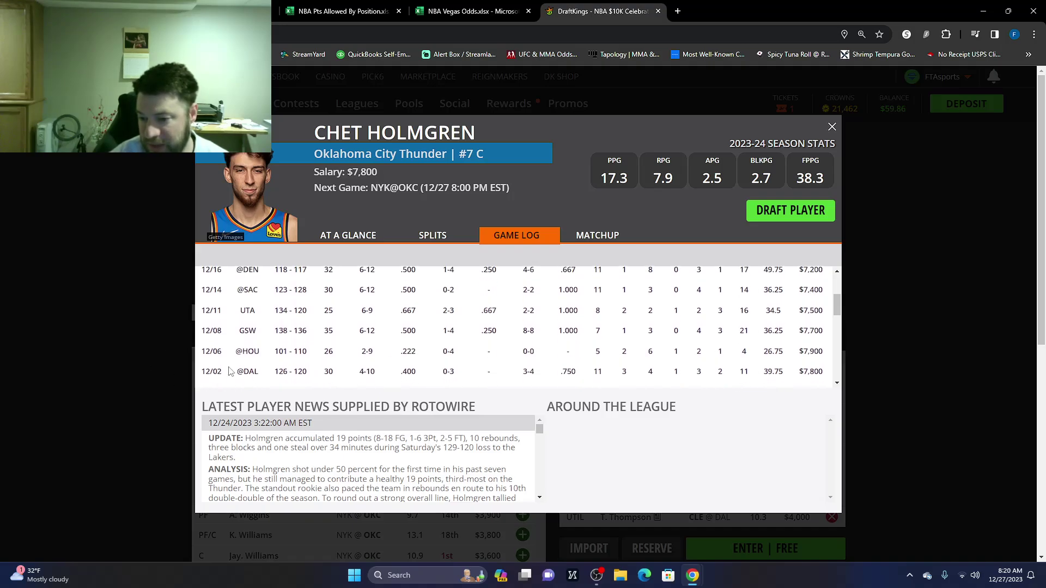
scroll(230, 371, up, 1)
scroll(230, 371, up, 1)
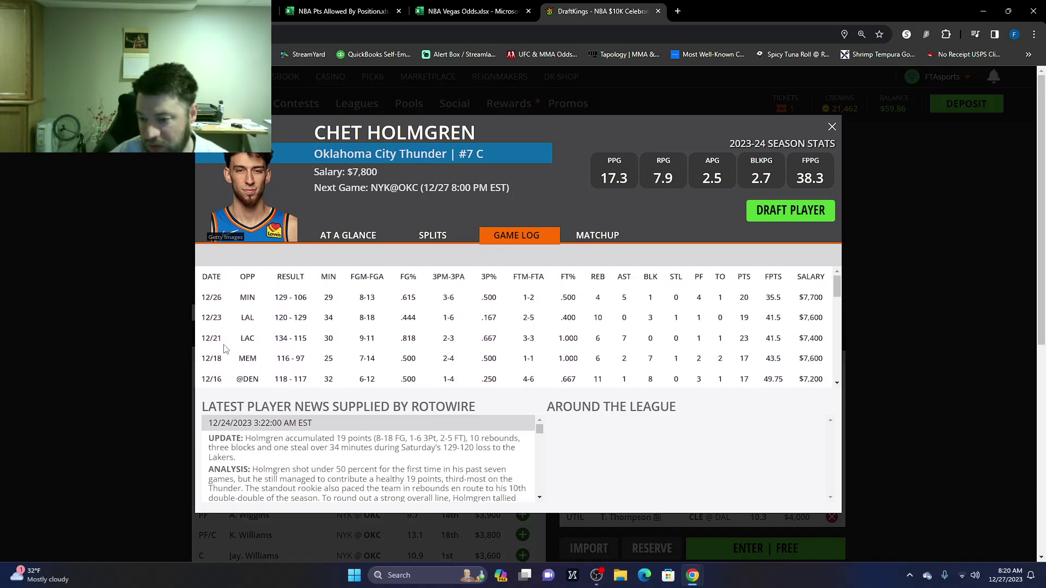
scroll(224, 348, down, 1)
scroll(234, 357, down, 1)
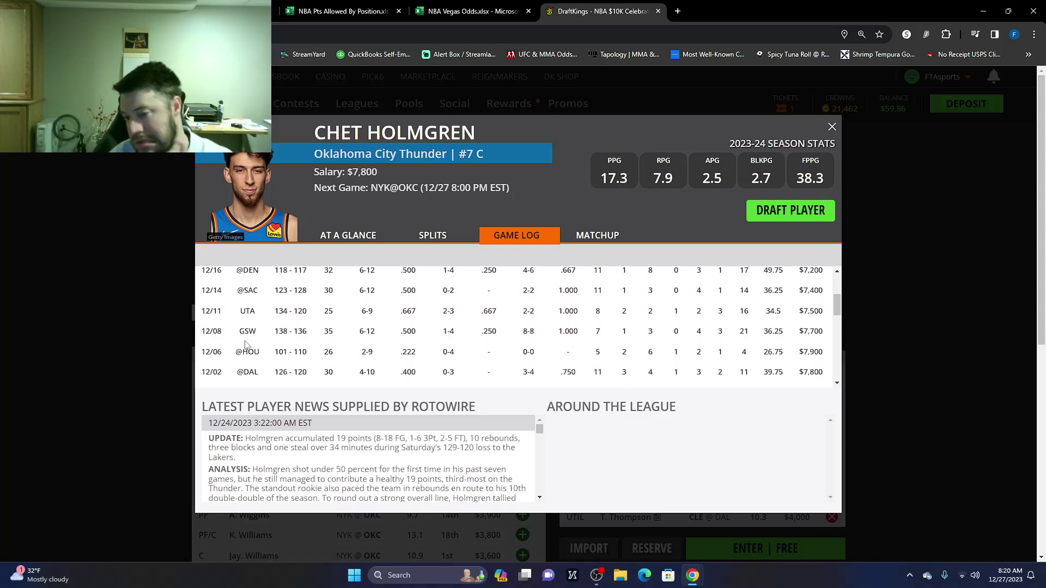
scroll(246, 344, down, 2)
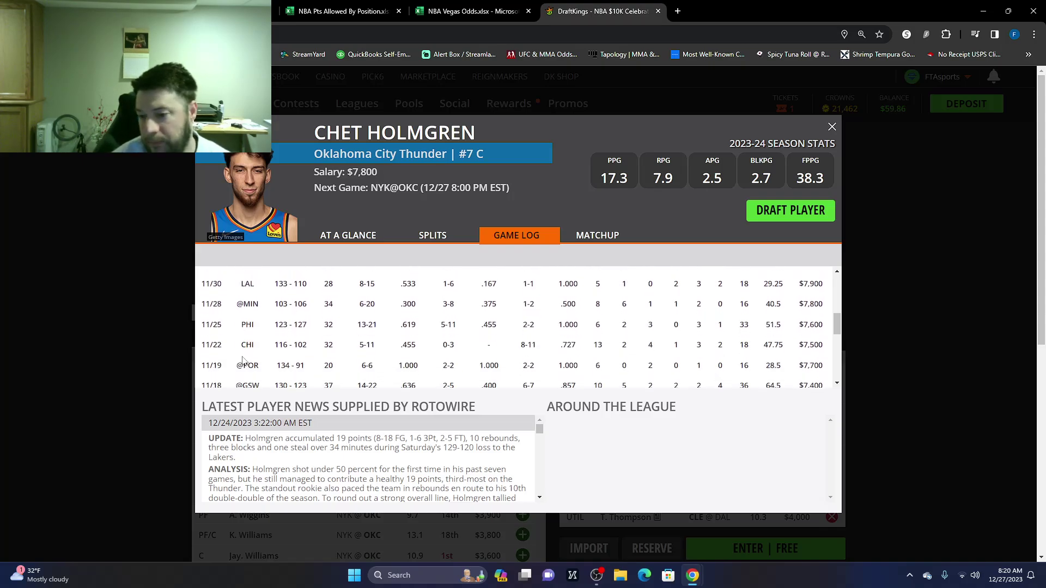
scroll(242, 364, down, 1)
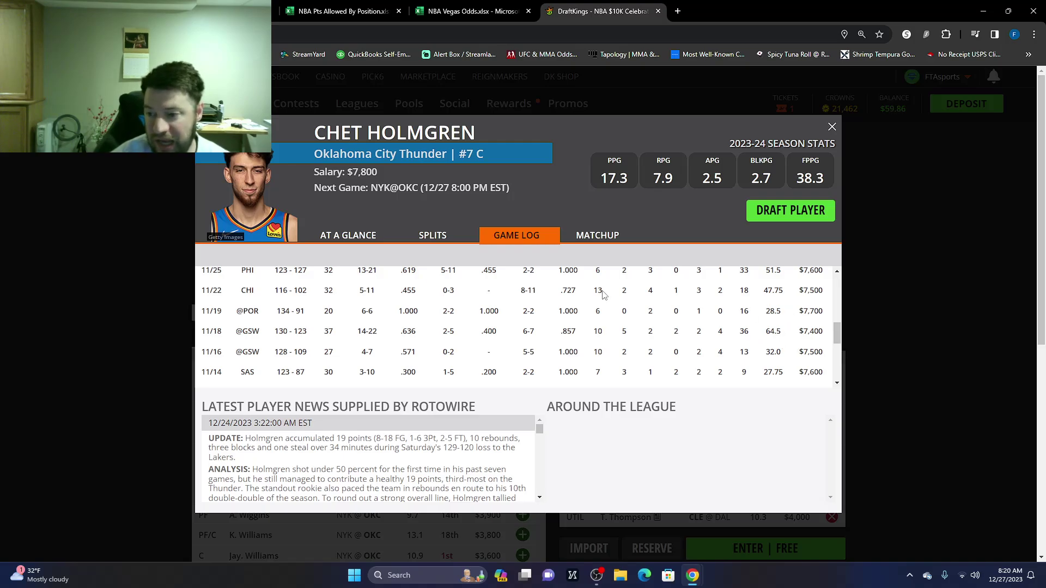
scroll(375, 279, up, 5)
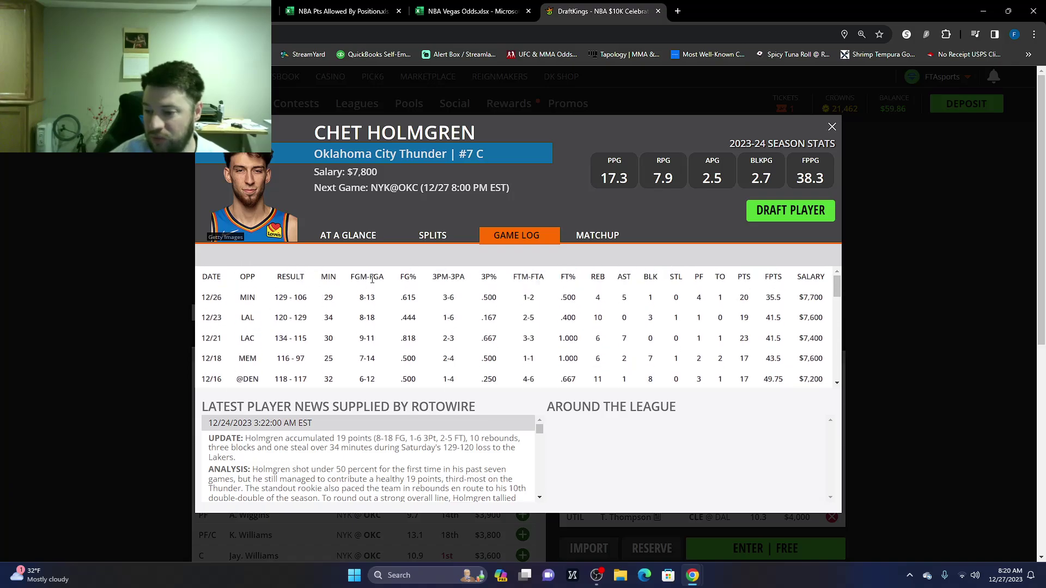
click(832, 127)
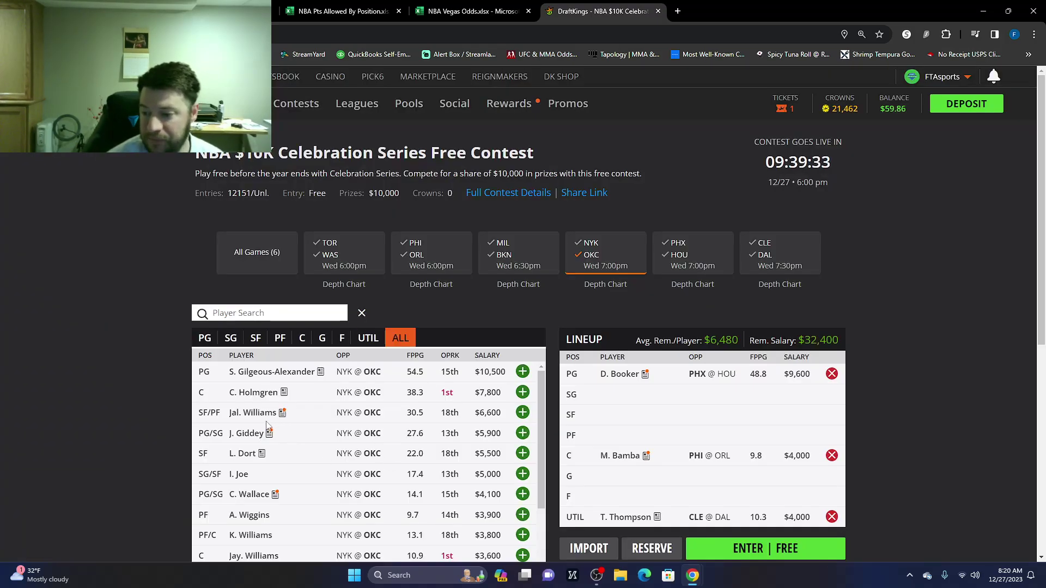
- Review Josh Giddey's game log, then close his player card
click(250, 435)
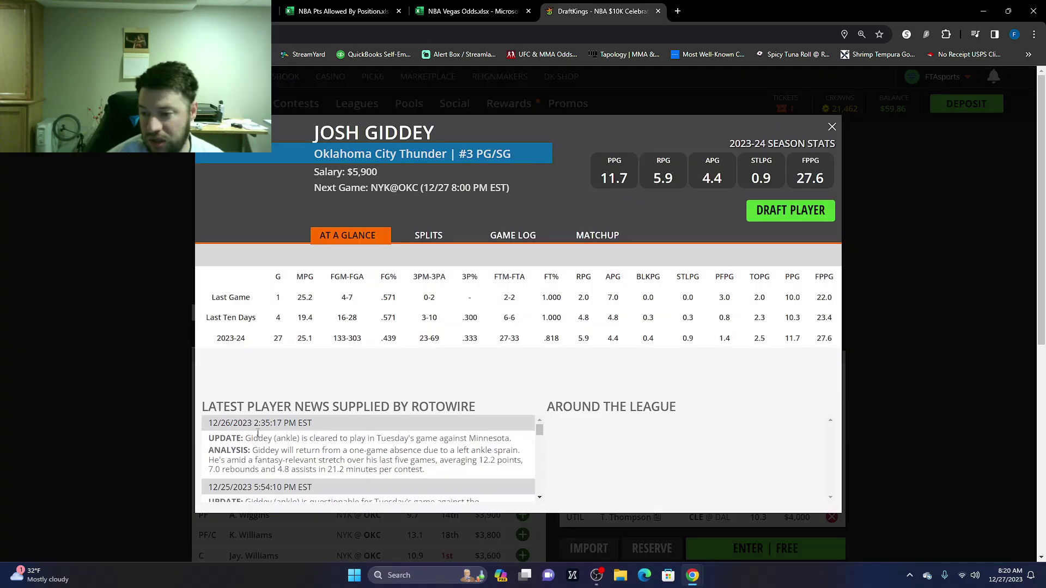
click(511, 243)
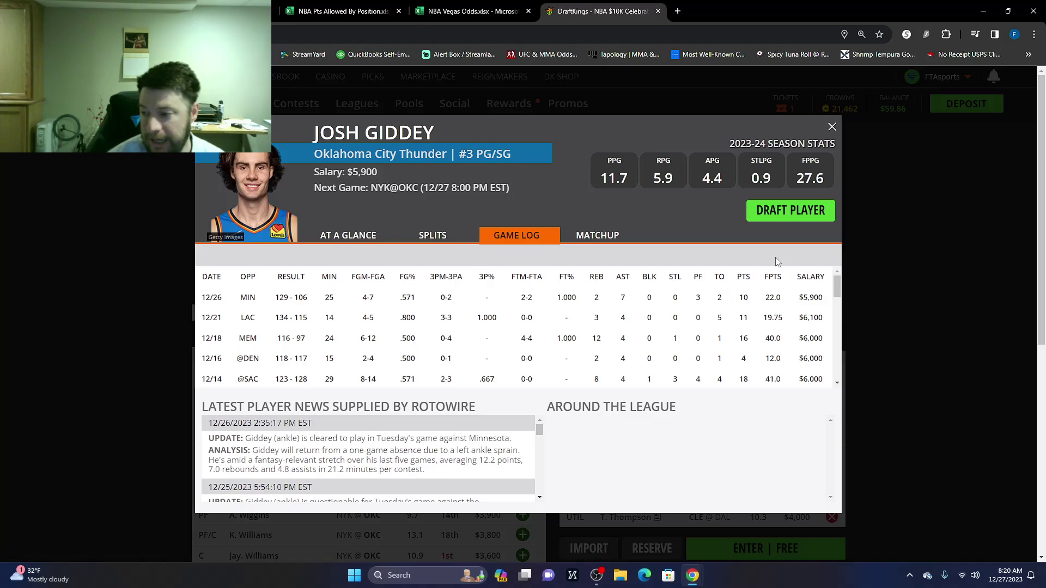
click(831, 128)
- Switch to the matchup stats page showing Cavaliers–Mavericks at a 231.5 total
key(ctrl+Tab)
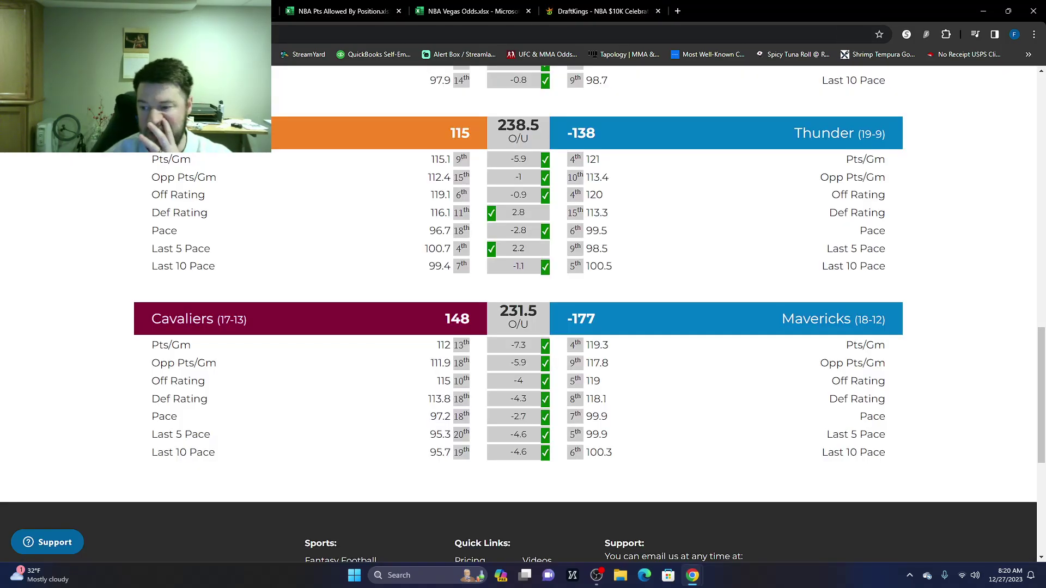